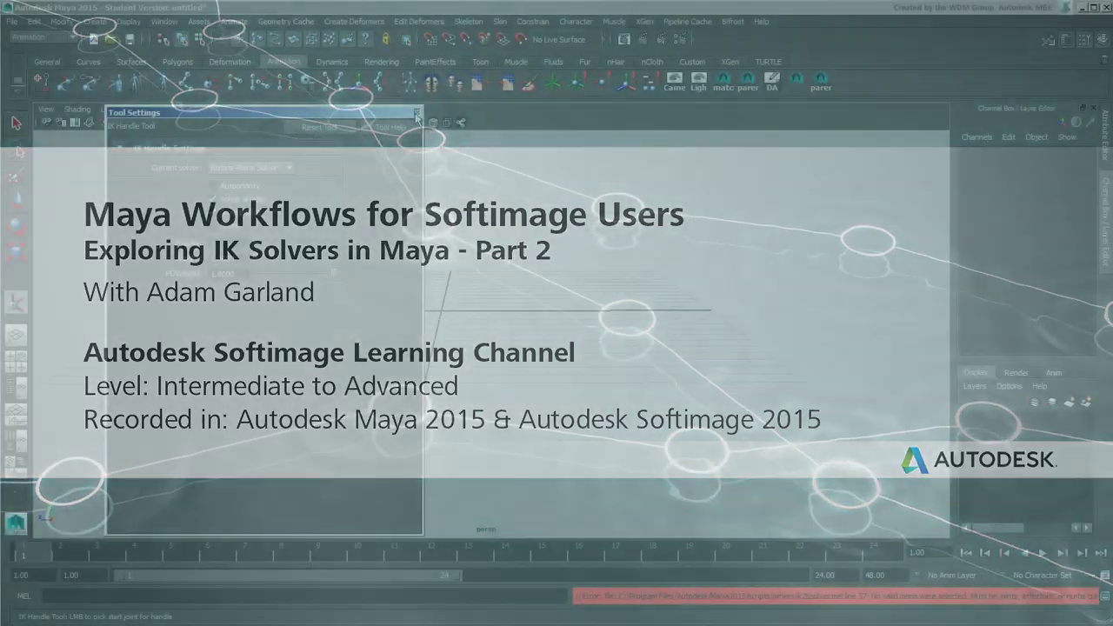
- Close the floating Tool Settings window to leave the empty scene
click(416, 113)
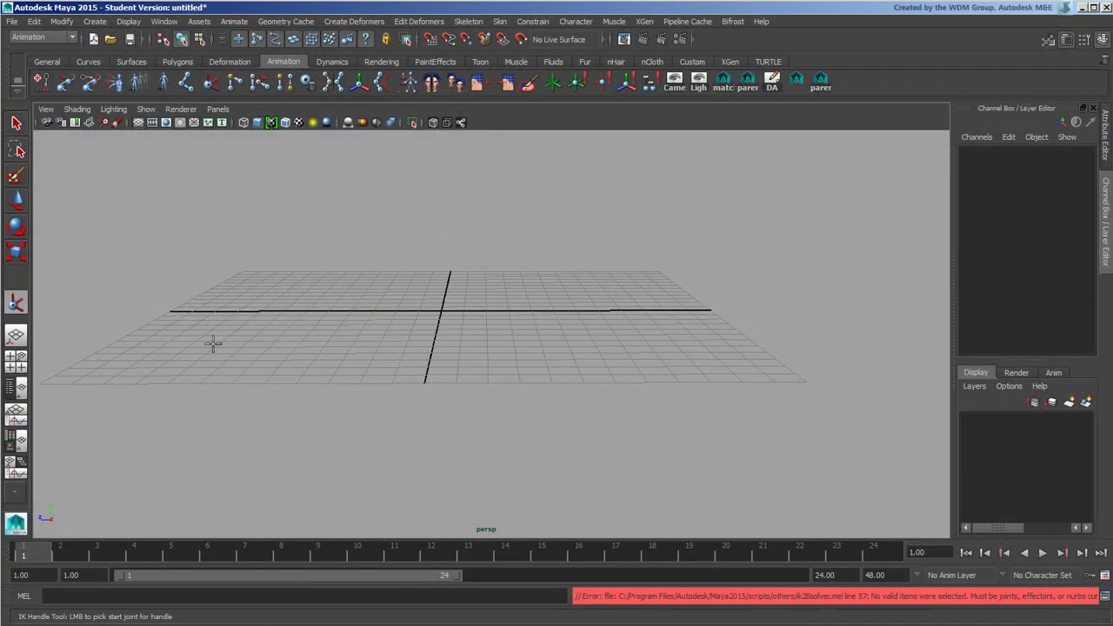
- Maximize the side view and draw a bent three-joint chain with the Joint Tool
click(16, 359)
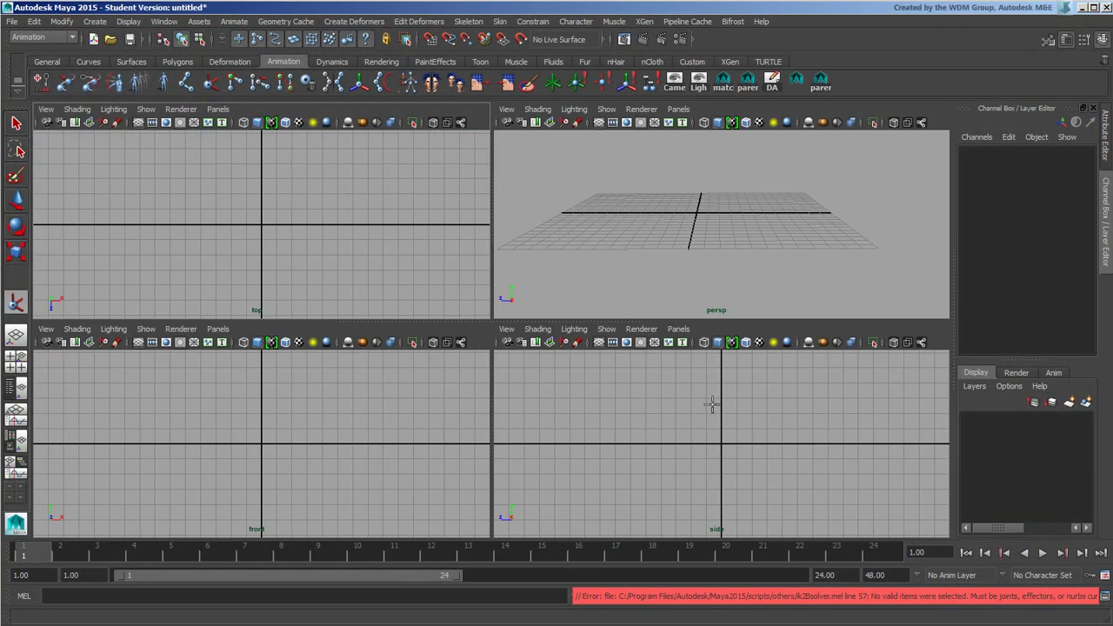
key(space)
click(185, 81)
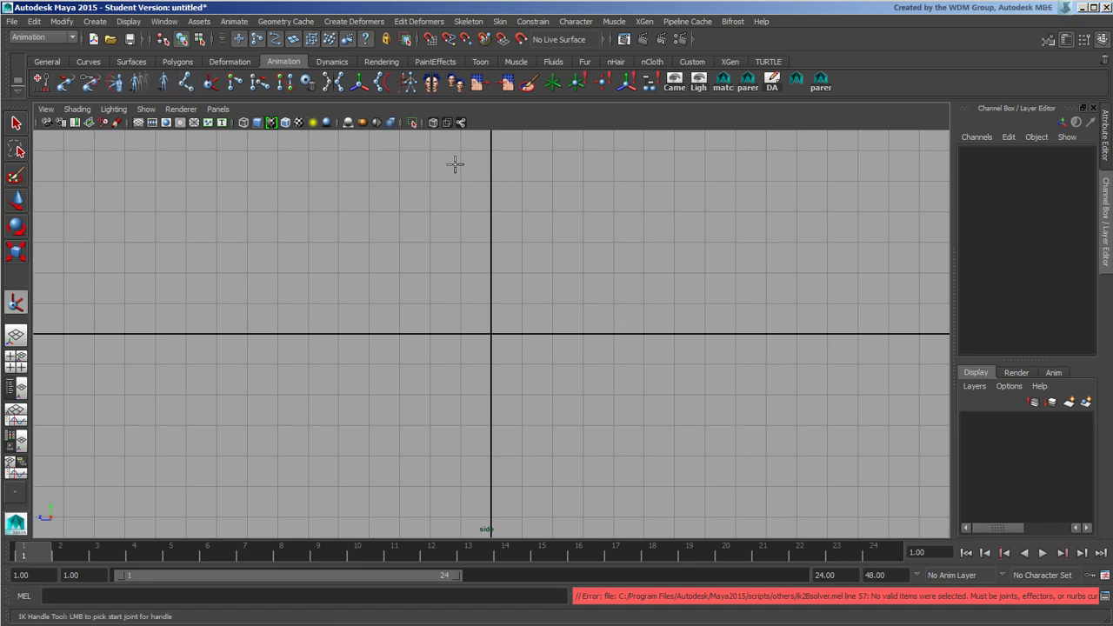
click(649, 177)
drag(467, 255, 461, 313)
click(620, 471)
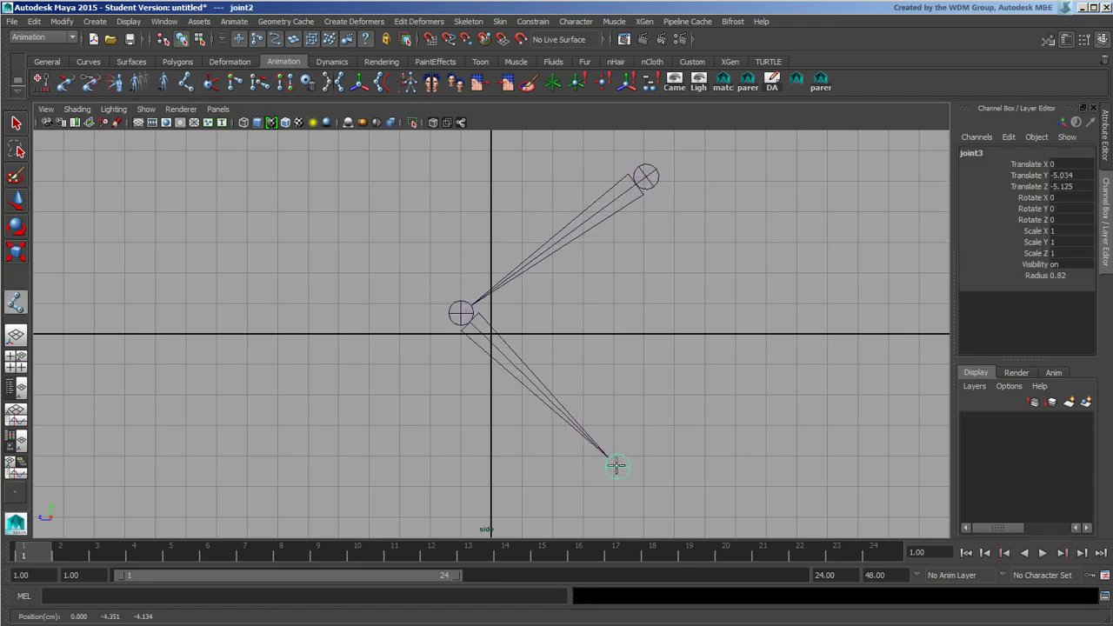
- Add an IK handle from the first to the last joint and move it to bend the chain
click(210, 81)
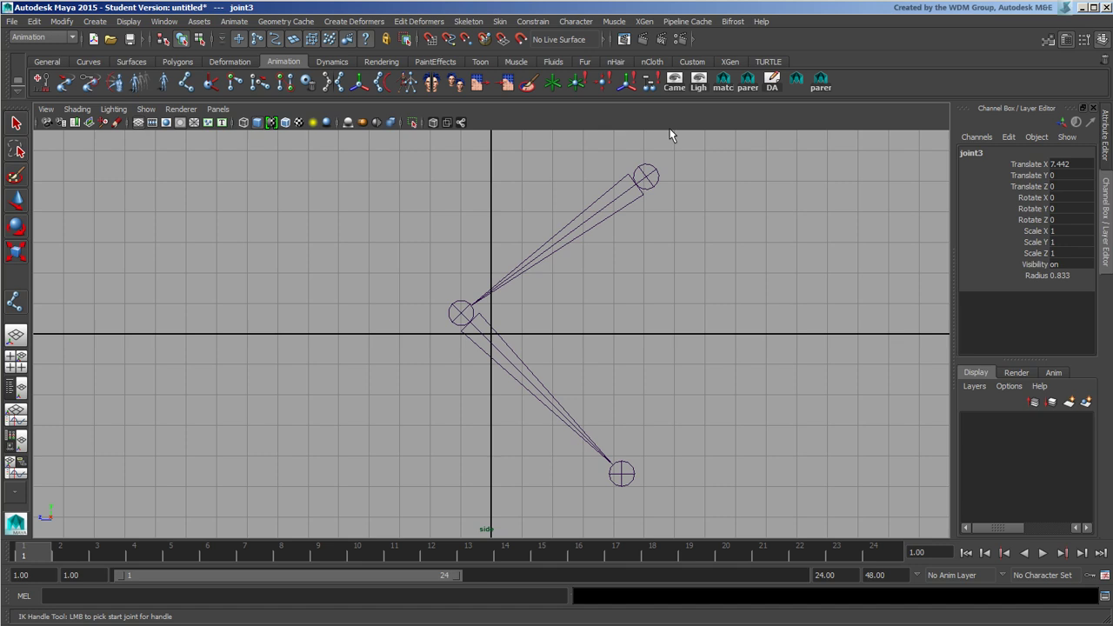
click(637, 178)
click(631, 472)
key(w)
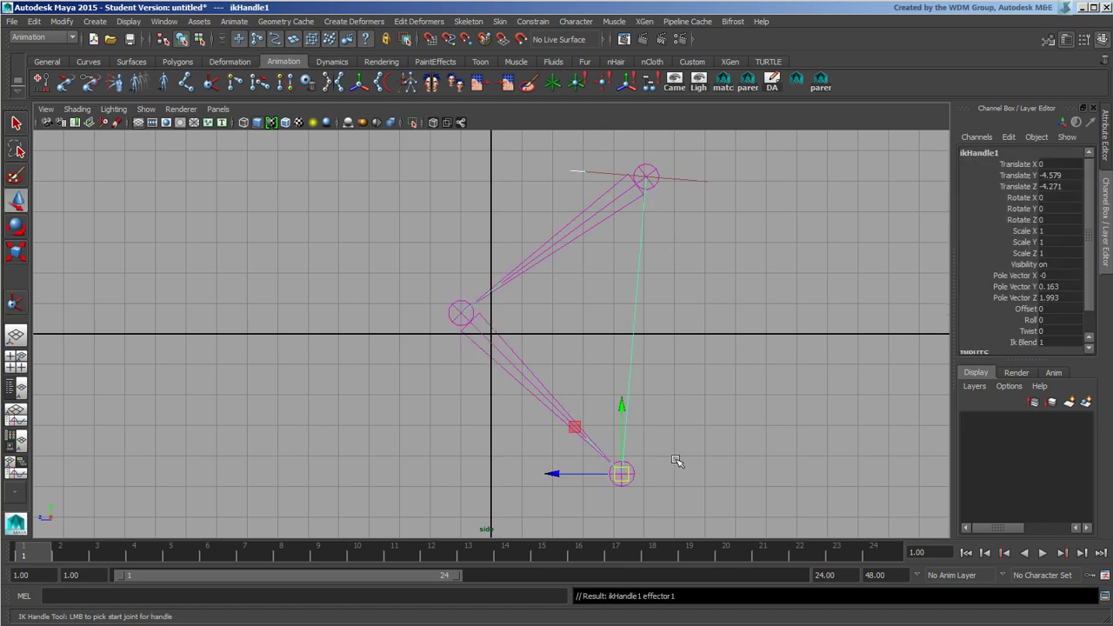
mouse_move(633, 474)
mouse_down()
mouse_move(738, 424)
mouse_move(632, 495)
mouse_up()
drag(609, 453, 721, 413)
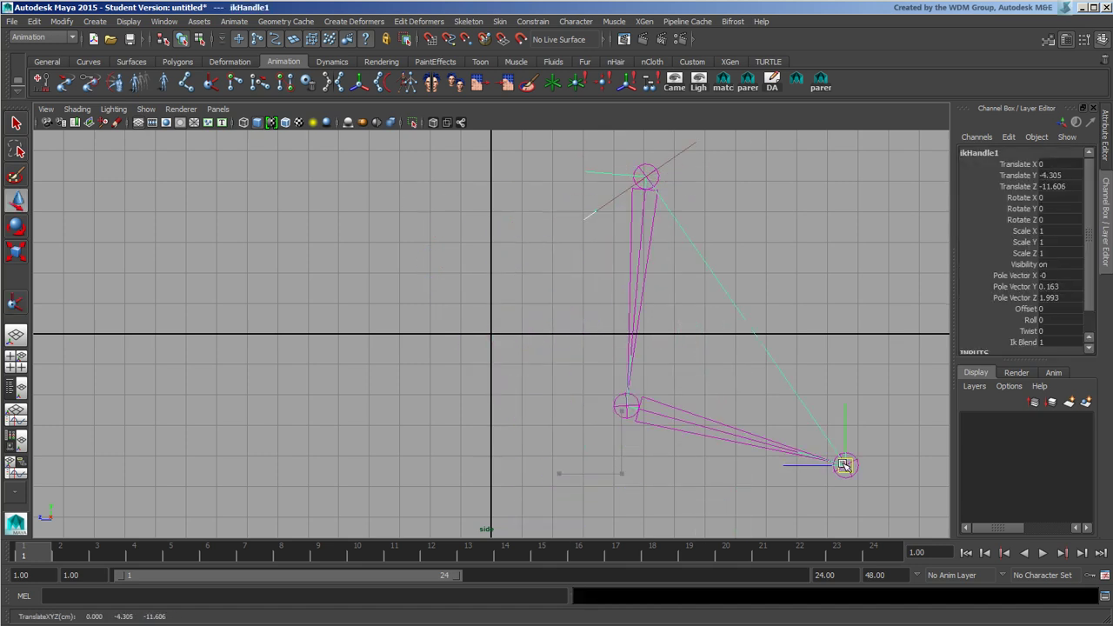
- Expand ikHandle1's IK Handle Attributes and drag the handle around to re-pose the leg
click(1108, 148)
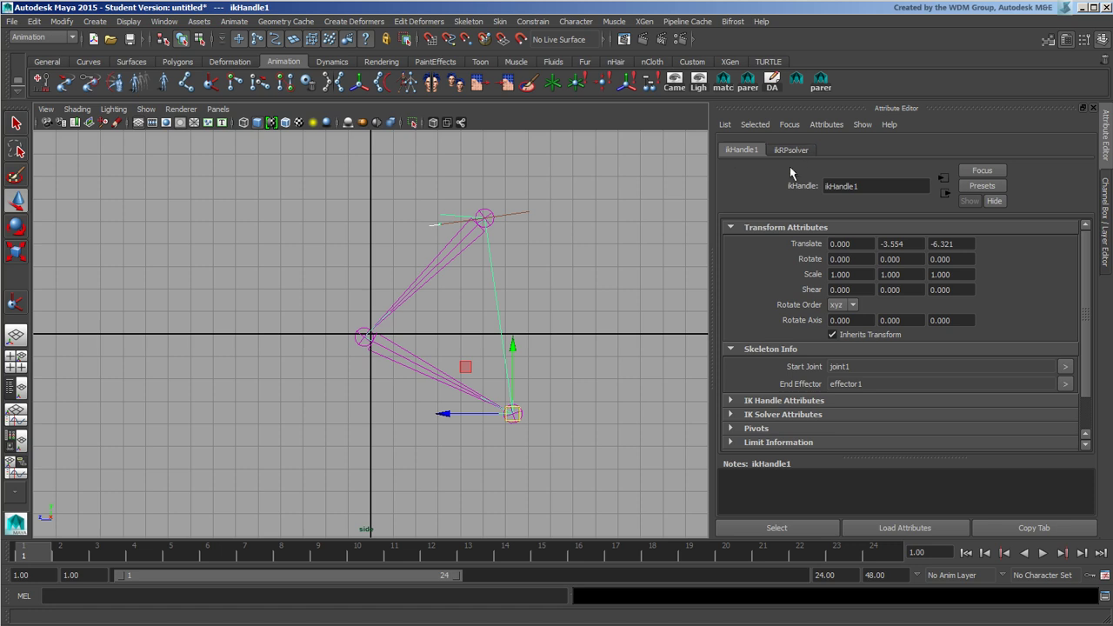
click(783, 400)
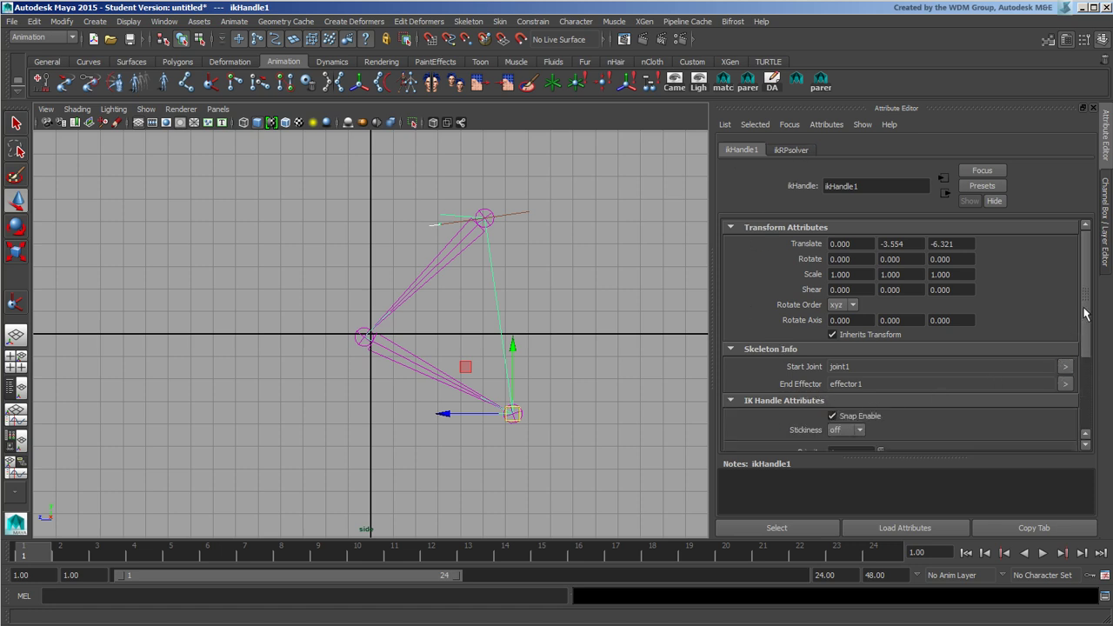
scroll(1085, 313, down, 5)
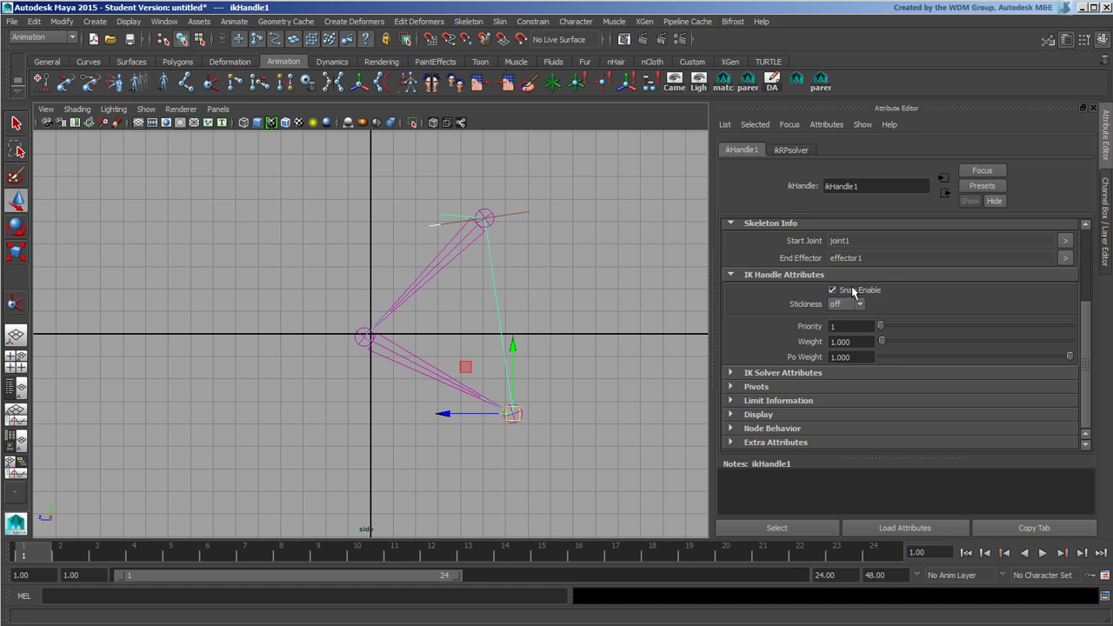
mouse_move(513, 414)
mouse_down()
mouse_move(564, 511)
mouse_move(681, 492)
mouse_up()
middle_drag(692, 532, 715, 557)
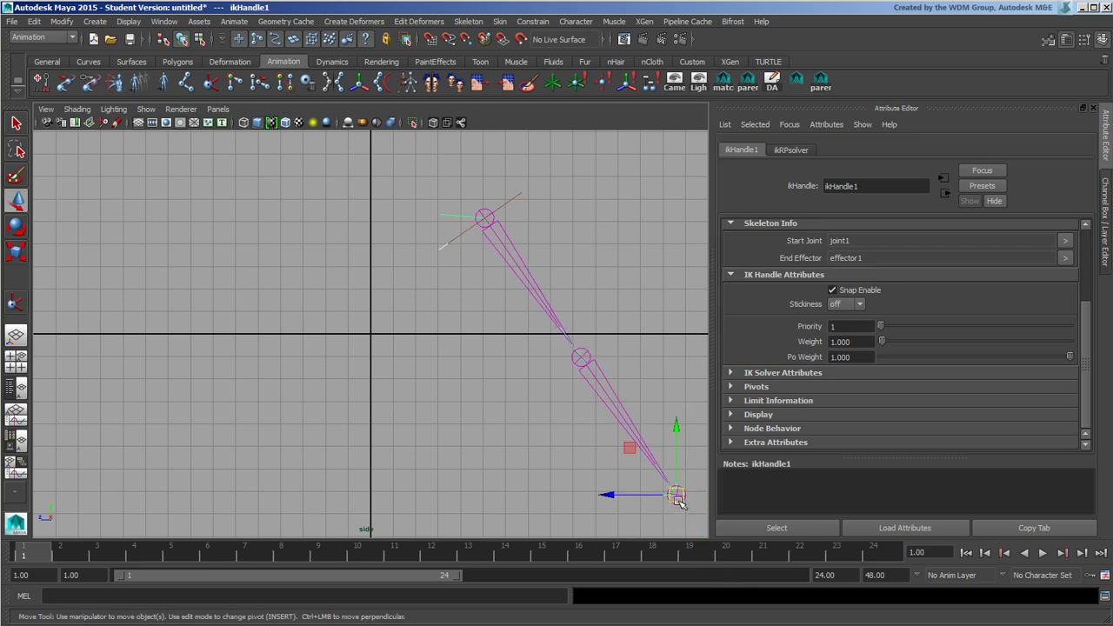
mouse_move(675, 495)
mouse_down()
mouse_move(521, 402)
mouse_move(486, 438)
mouse_up()
- Rotate the knee joint2 directly to swing the leg, then deselect it
click(359, 332)
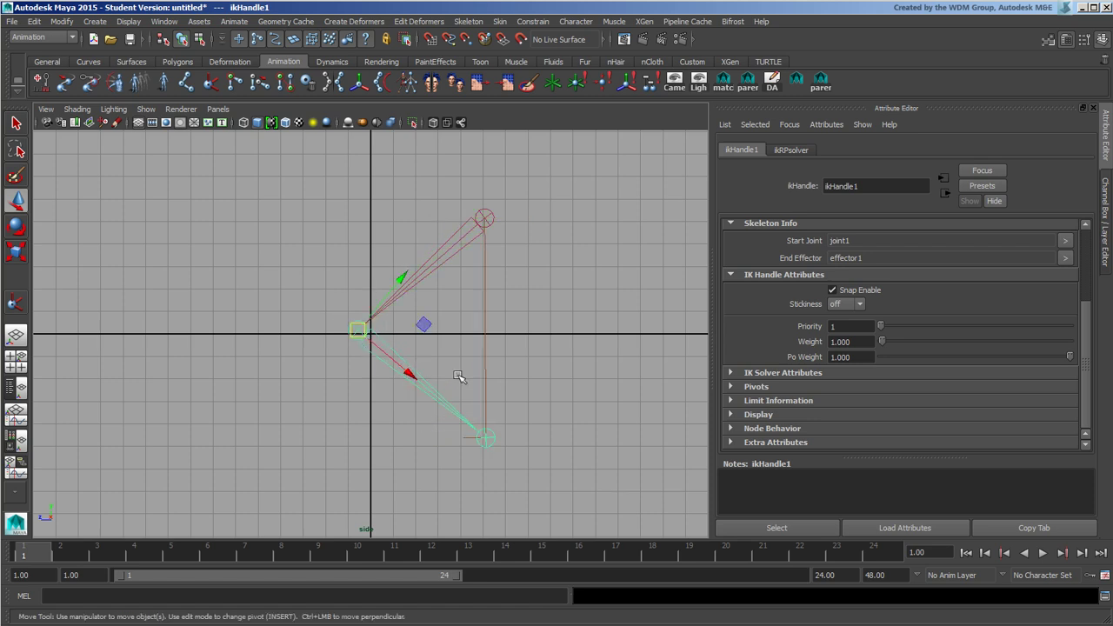
key(e)
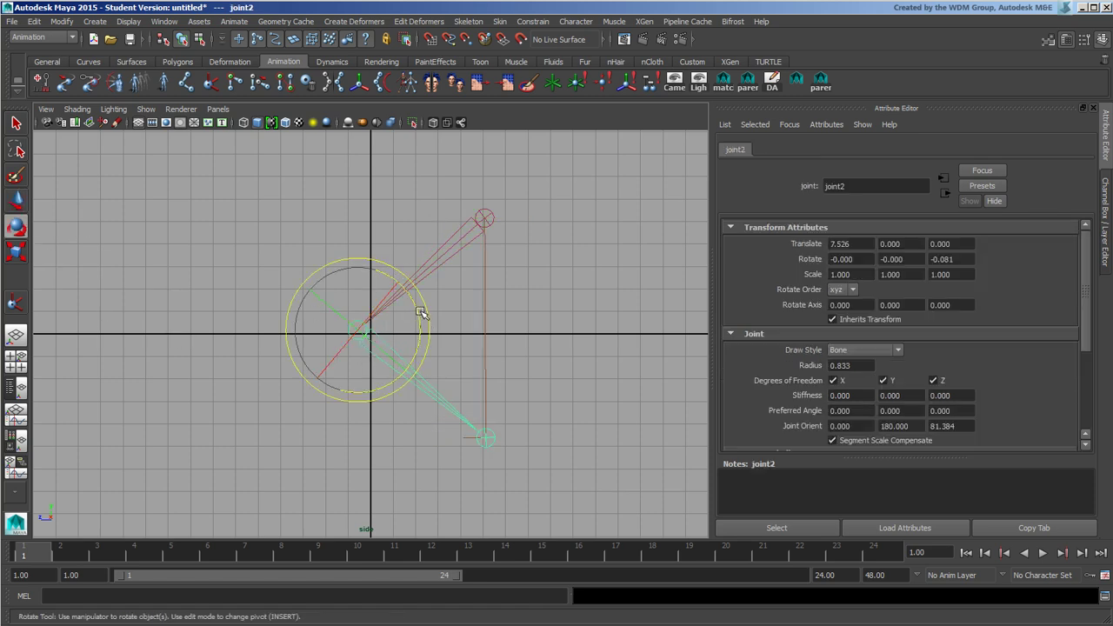
mouse_move(422, 308)
mouse_down()
mouse_move(401, 349)
mouse_move(422, 296)
mouse_move(400, 326)
mouse_move(414, 315)
mouse_move(425, 350)
mouse_up()
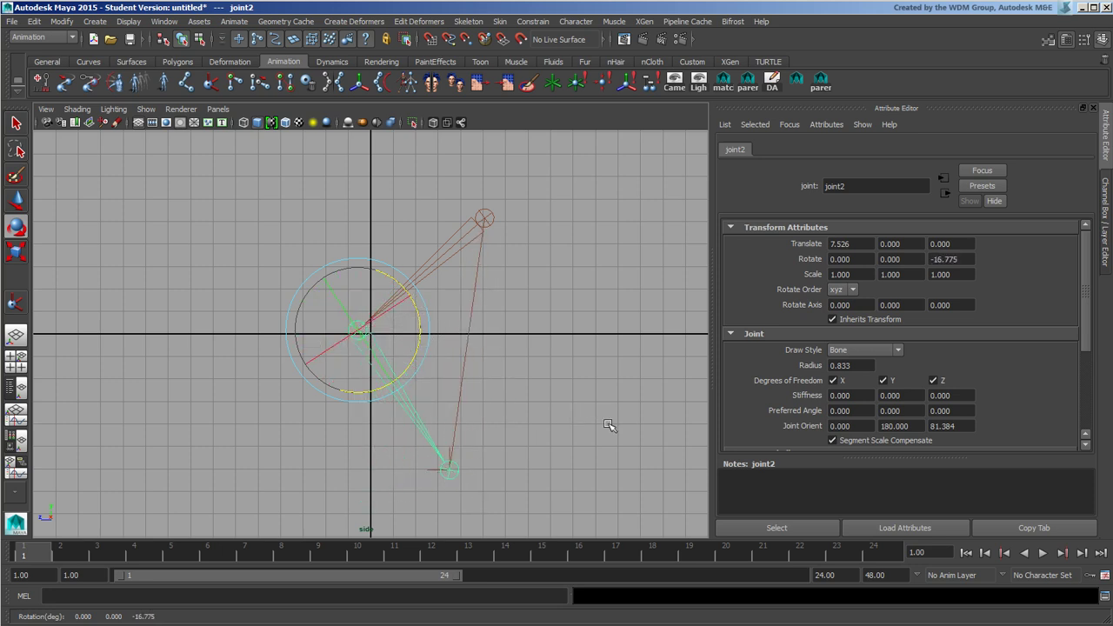
click(434, 475)
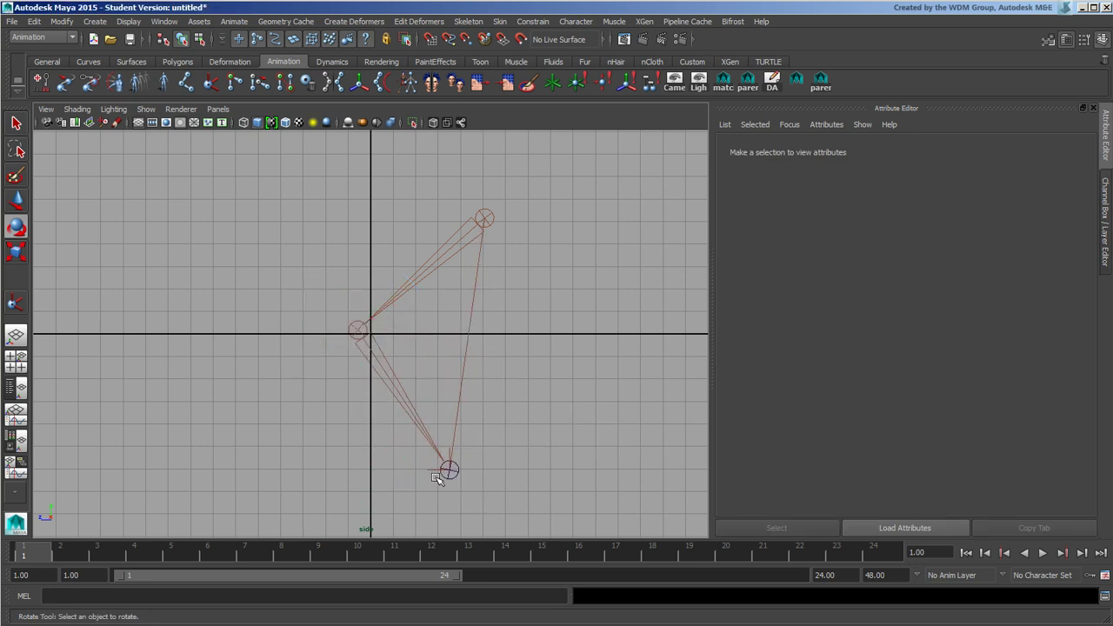
- Review ikHandle1's IK Solver list, keep the Rotate-Plane Solver, then select joint1
click(445, 473)
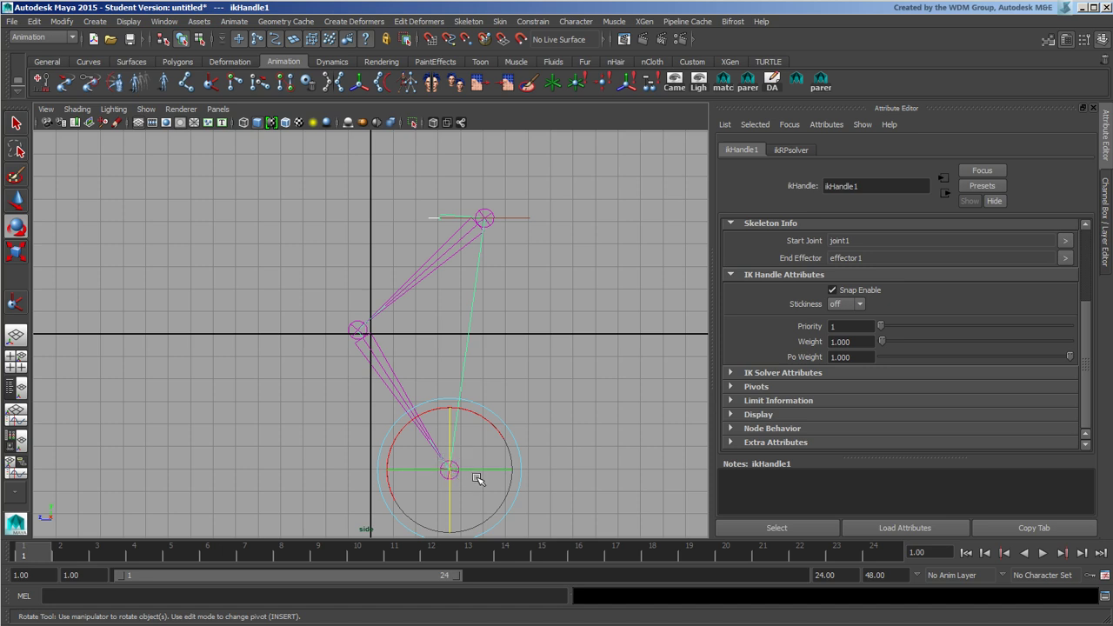
click(837, 375)
drag(1089, 334, 1078, 367)
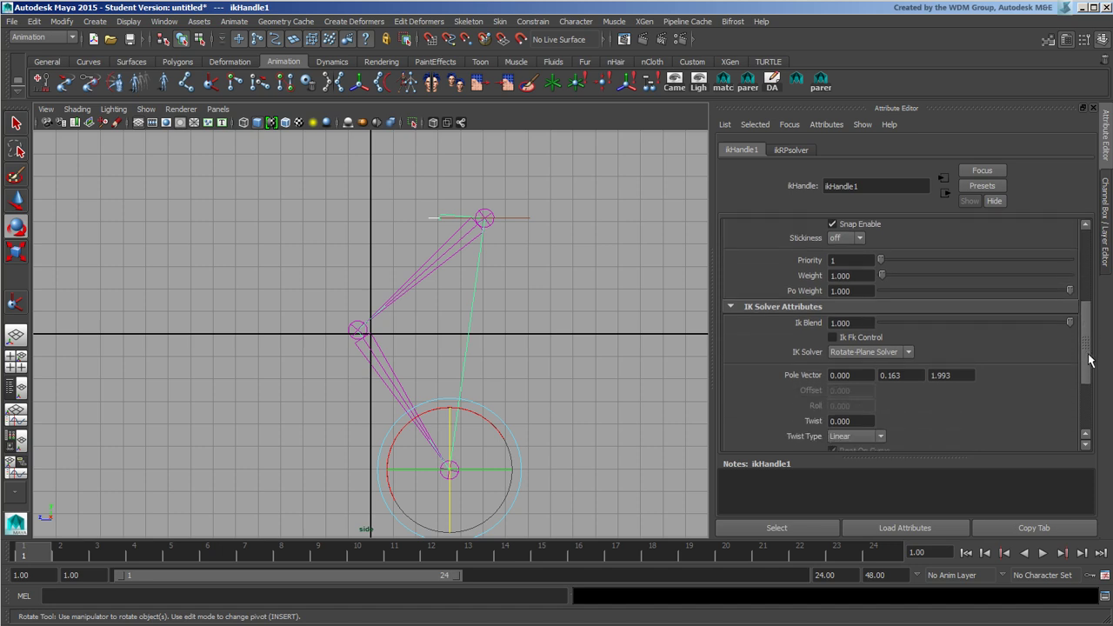
click(881, 320)
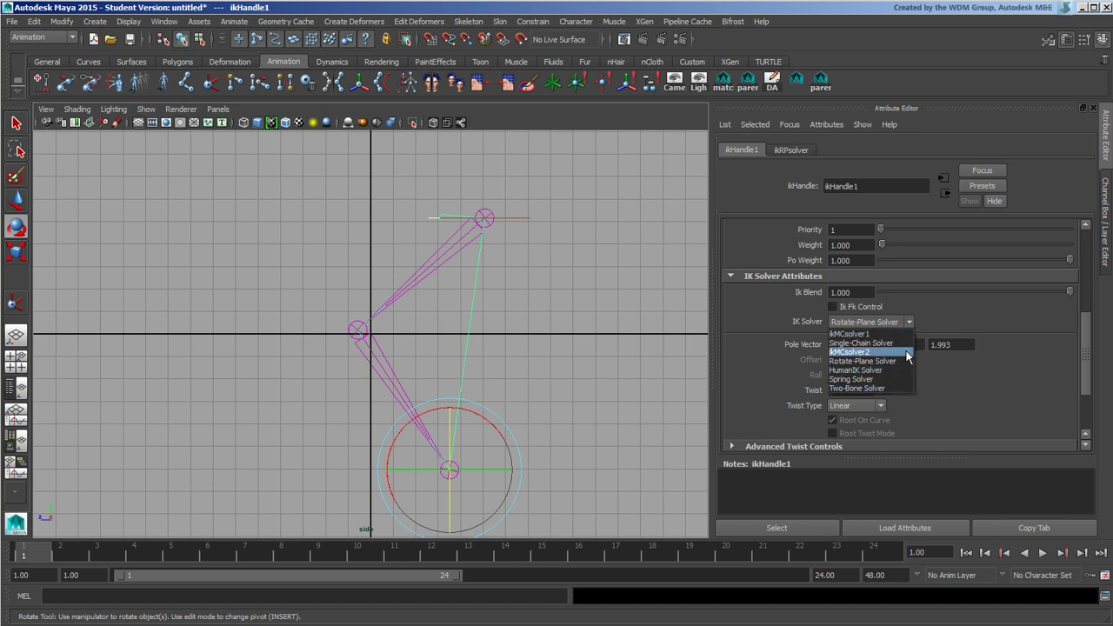
click(1005, 383)
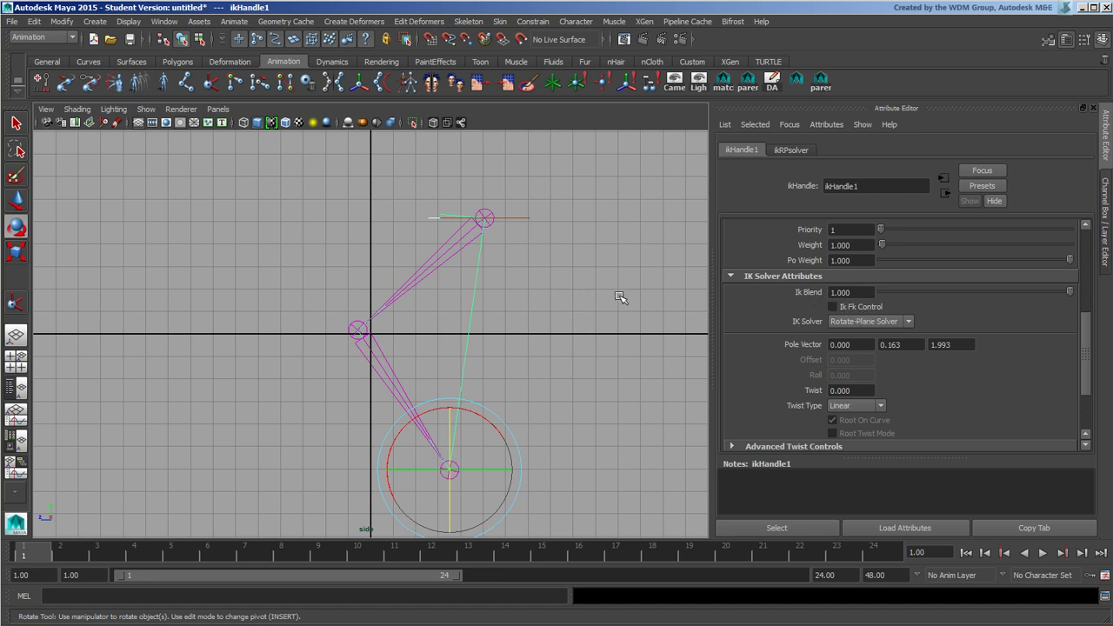
click(557, 250)
click(476, 213)
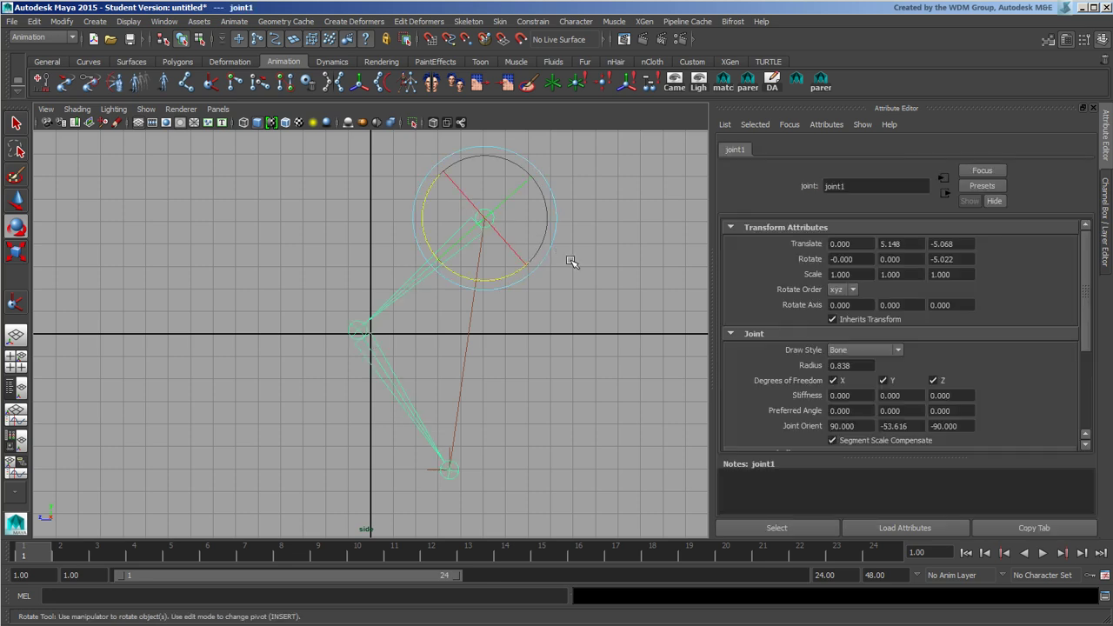
- Delete the old skeleton and draw a new bent three-joint chain in the side view
key(Delete)
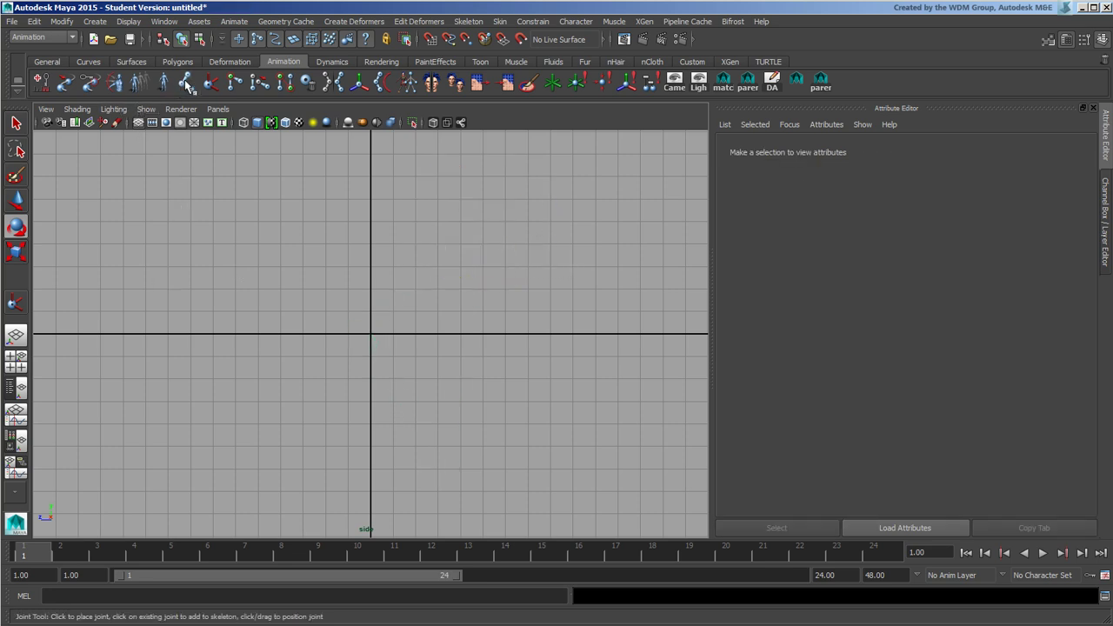
click(185, 82)
click(451, 185)
click(371, 314)
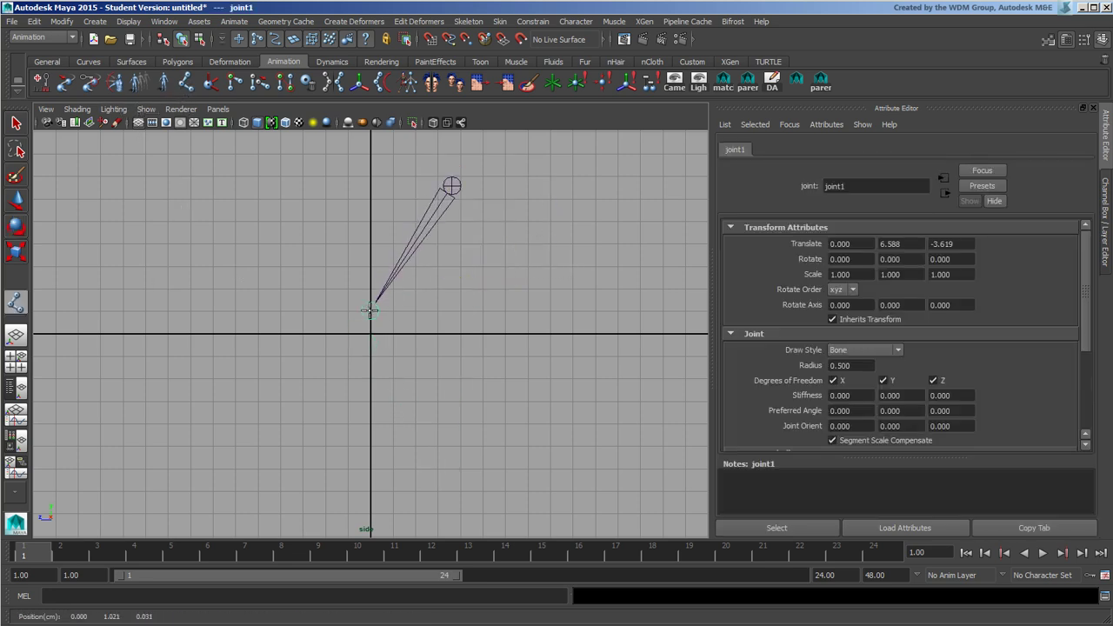
click(480, 426)
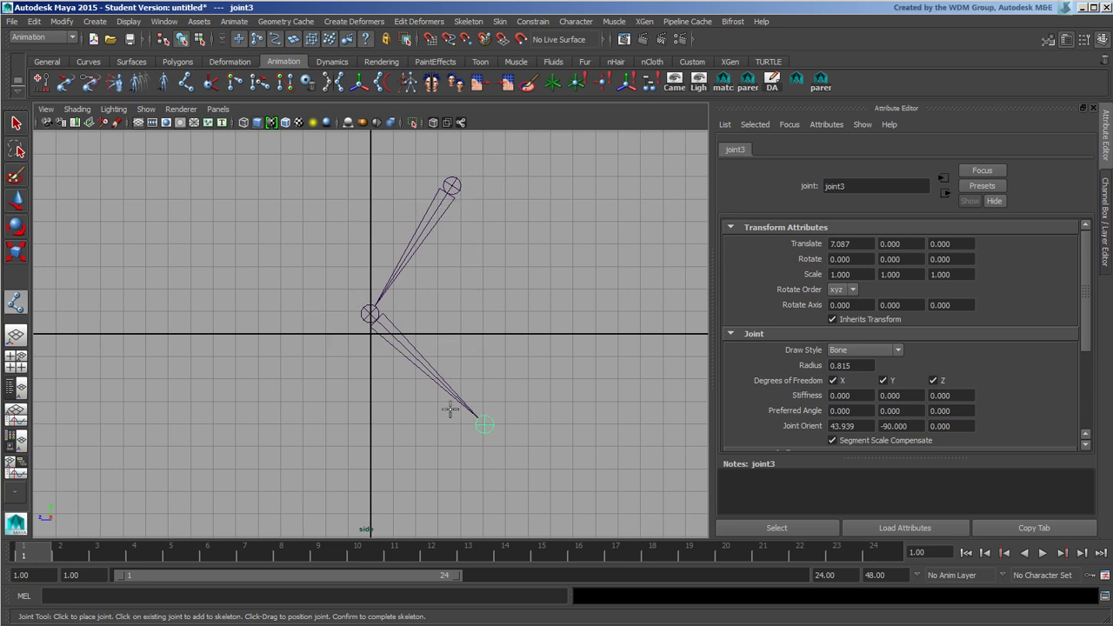
click(15, 200)
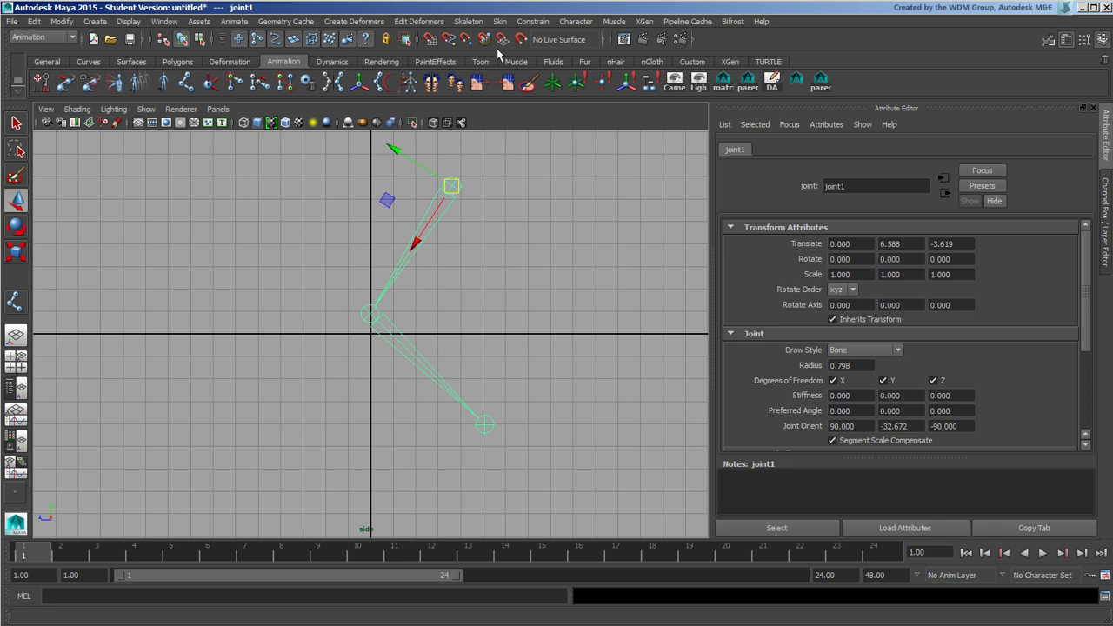
- Use Skeleton > Insert Joint Tool to add joints along the upper and lower bones
click(478, 22)
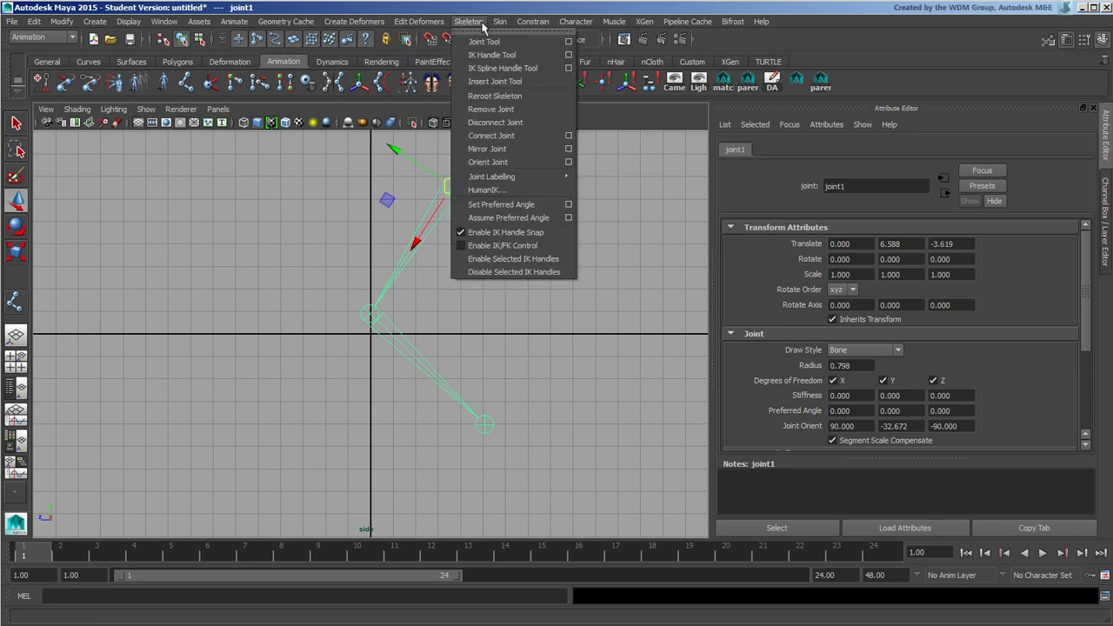
click(538, 80)
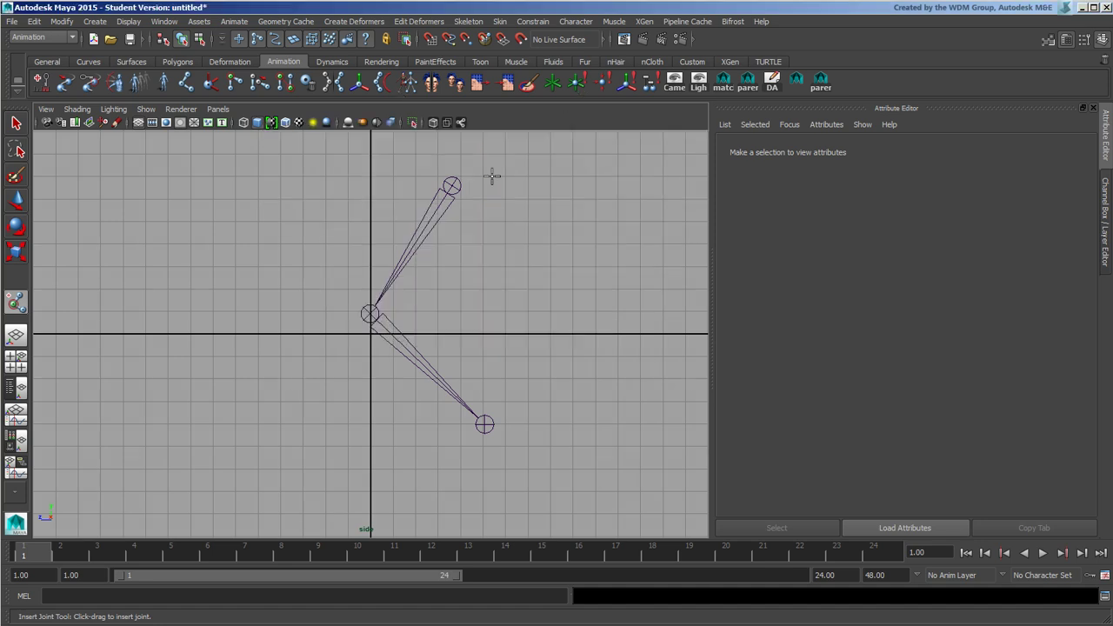
key(space)
key(space)
drag(453, 188, 397, 271)
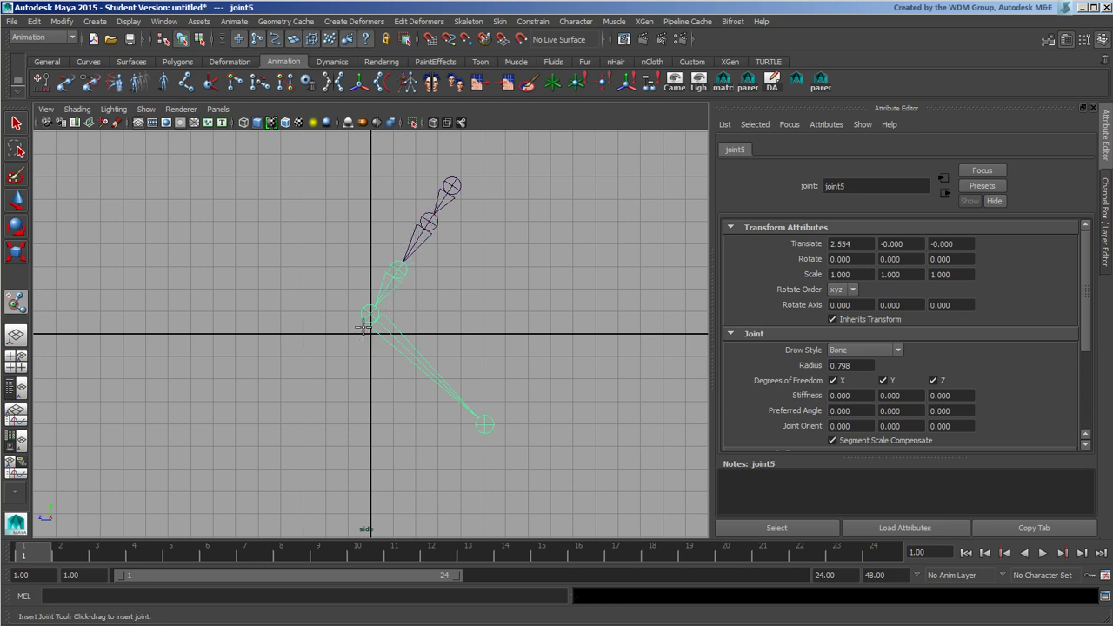
mouse_move(364, 327)
mouse_down()
mouse_move(368, 311)
mouse_move(460, 392)
mouse_move(445, 387)
mouse_up()
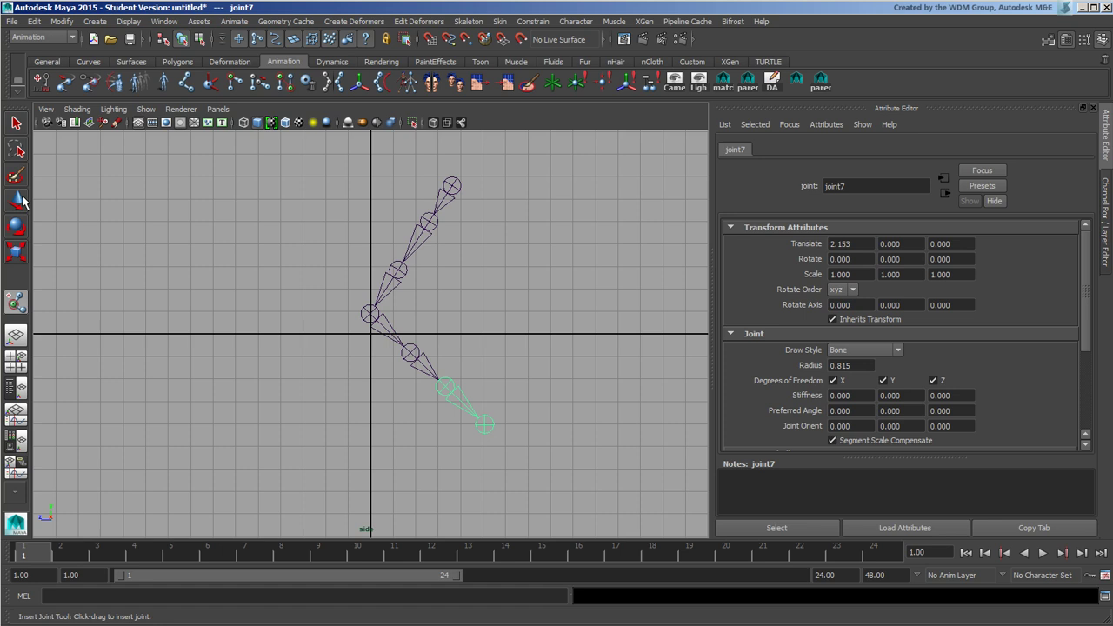
- Create an IK handle from the top to bottom joint, test-bend it, then undo the move
click(23, 202)
click(209, 87)
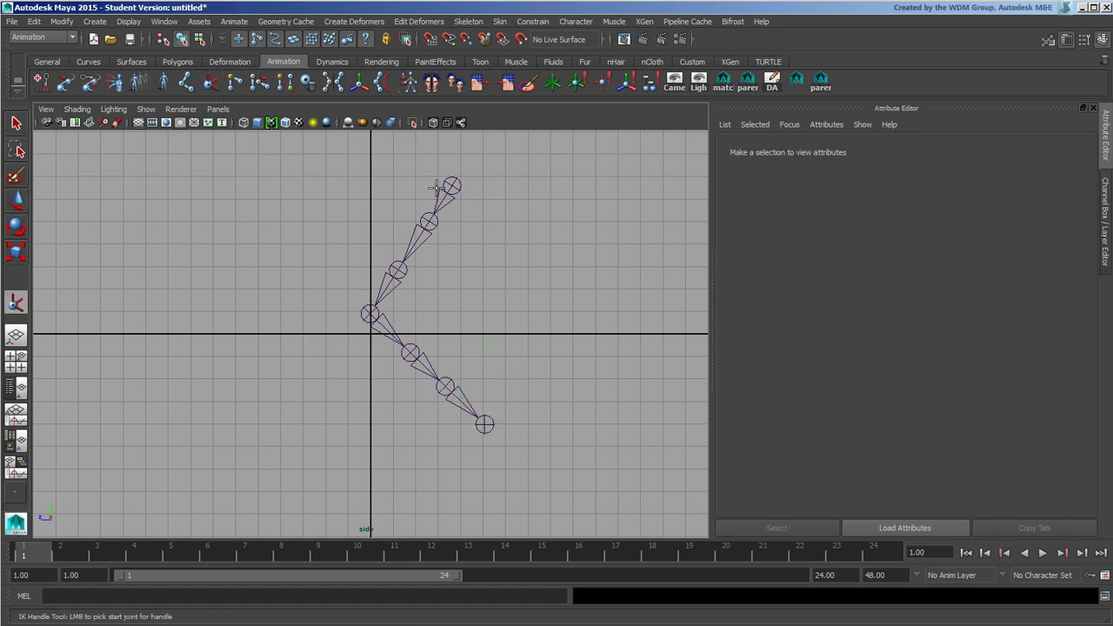
click(451, 185)
click(484, 423)
key(w)
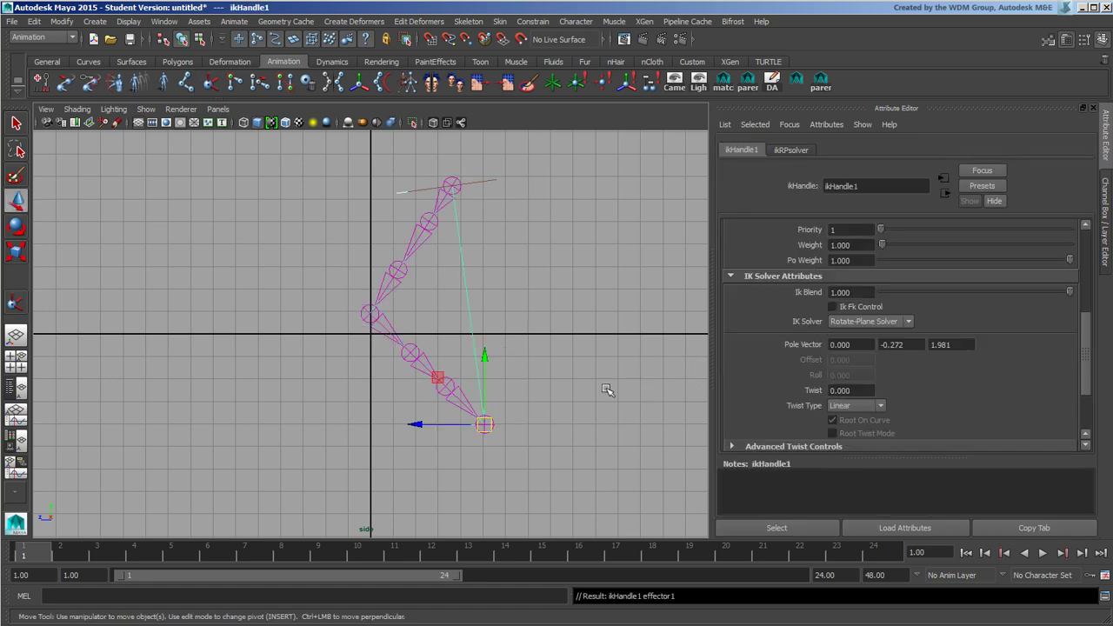
mouse_move(484, 423)
mouse_down()
mouse_move(438, 379)
mouse_move(417, 281)
mouse_move(417, 377)
mouse_move(465, 231)
mouse_move(455, 204)
mouse_move(435, 281)
mouse_move(458, 203)
mouse_move(464, 220)
mouse_up()
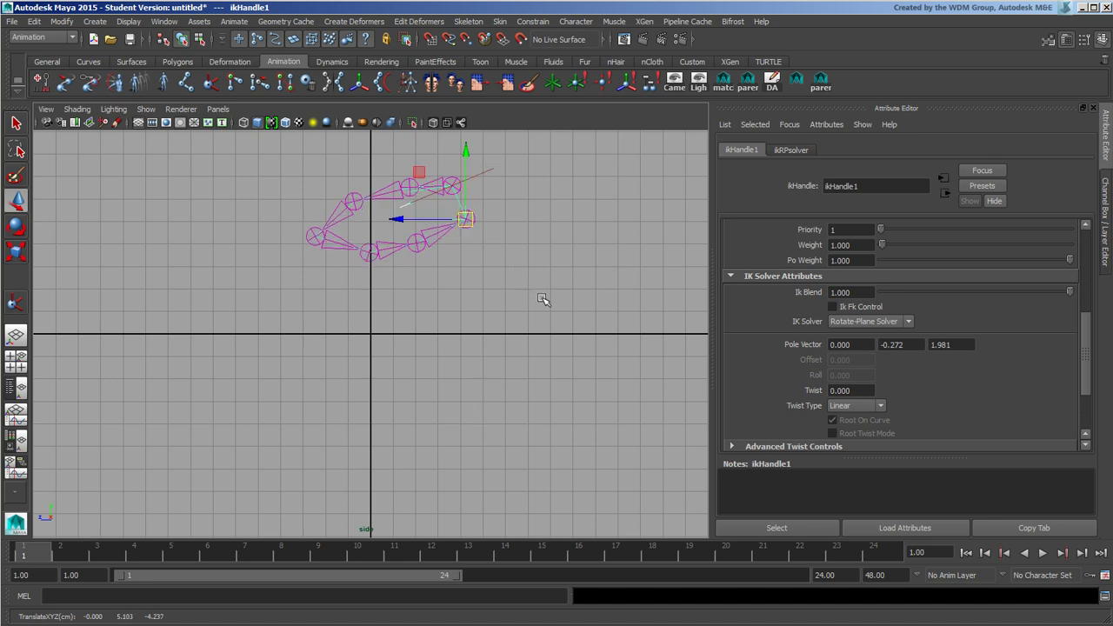
key(ctrl+z)
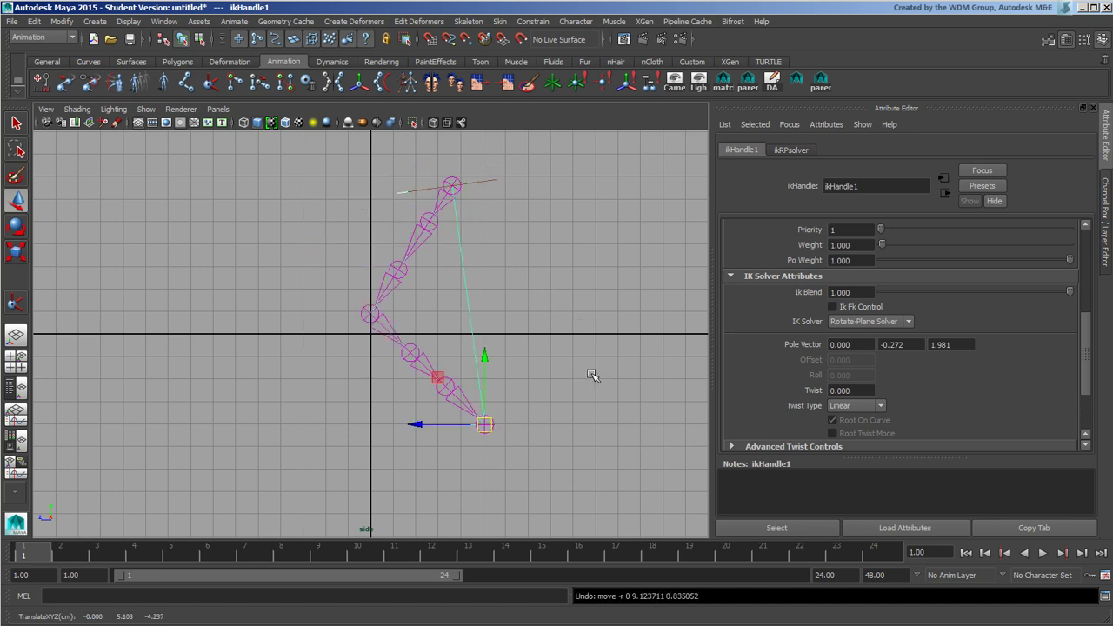
- Uncheck the Z rotation Degree of Freedom on joint4, joint5, joint6 and joint7
click(427, 225)
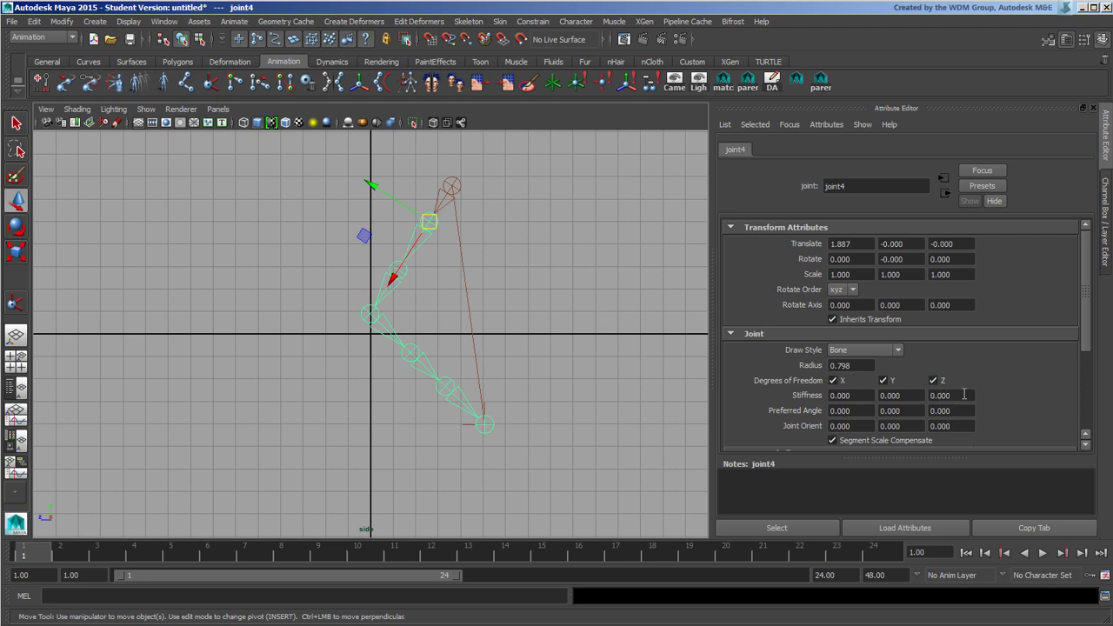
click(943, 383)
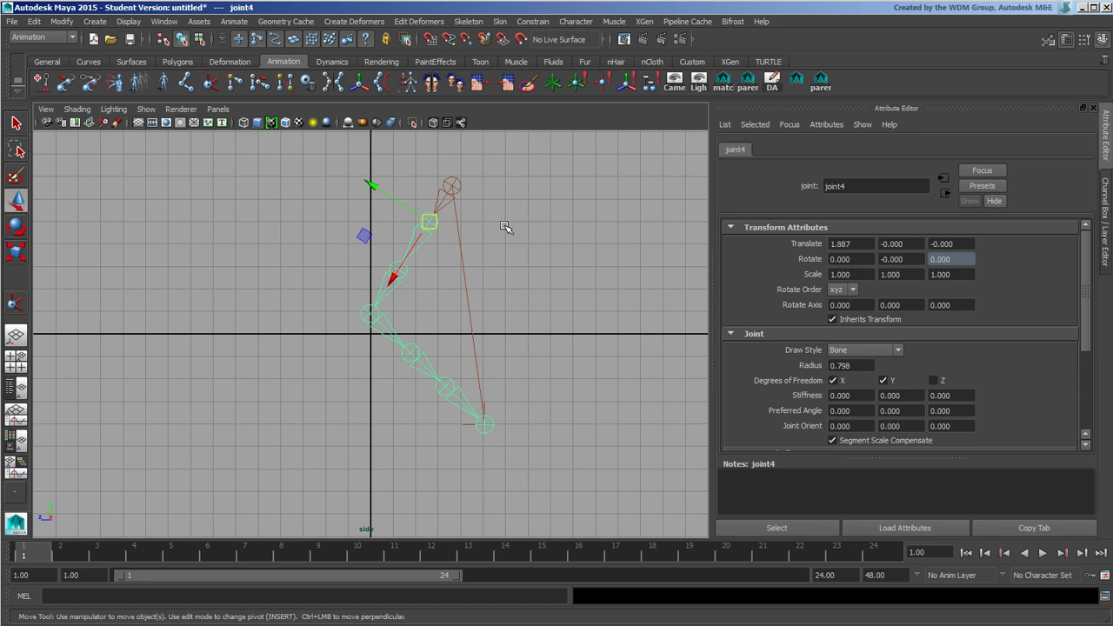
click(394, 287)
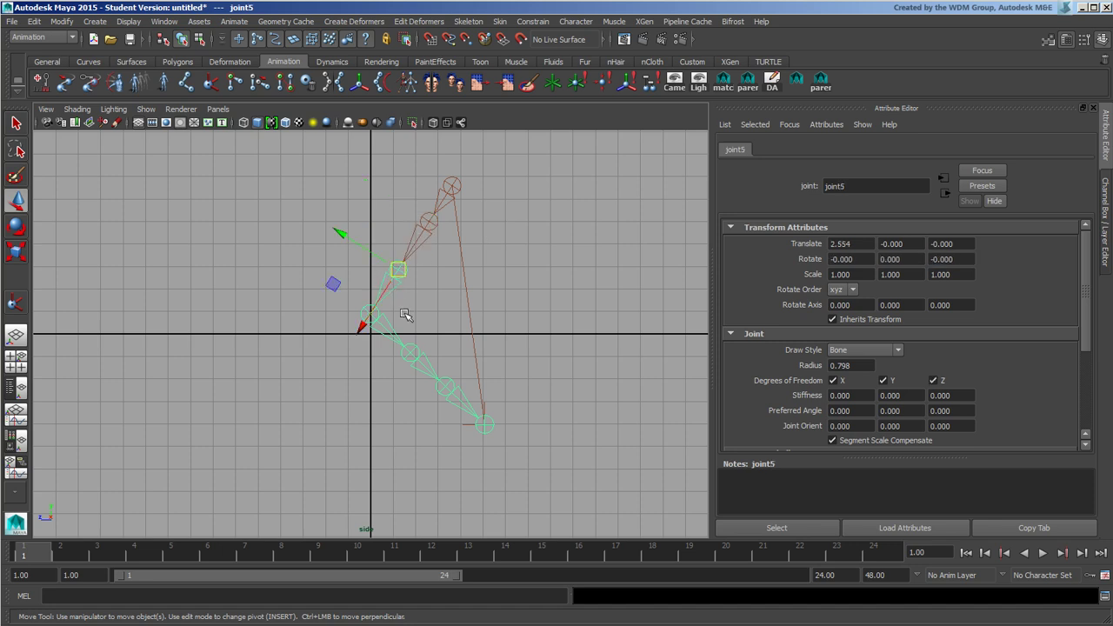
click(934, 380)
click(412, 358)
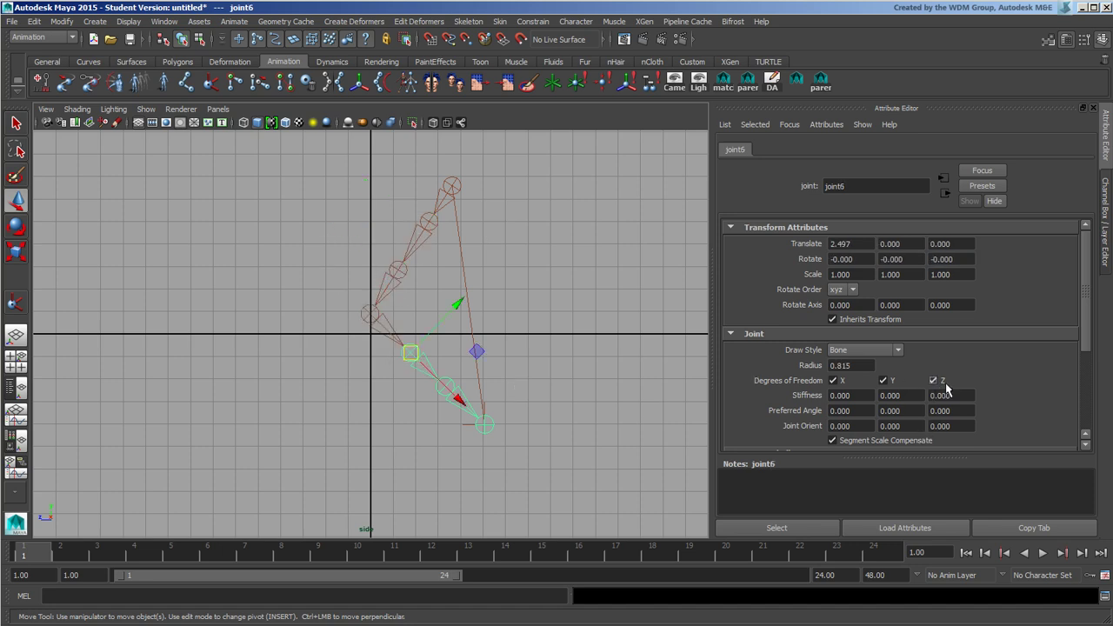
click(933, 380)
click(447, 388)
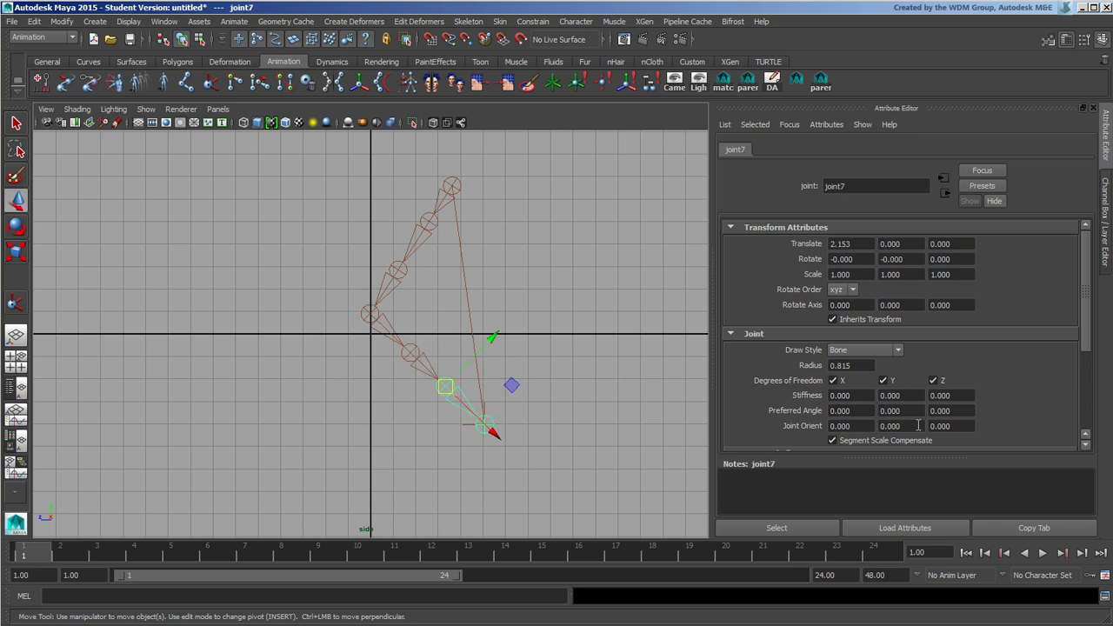
click(933, 380)
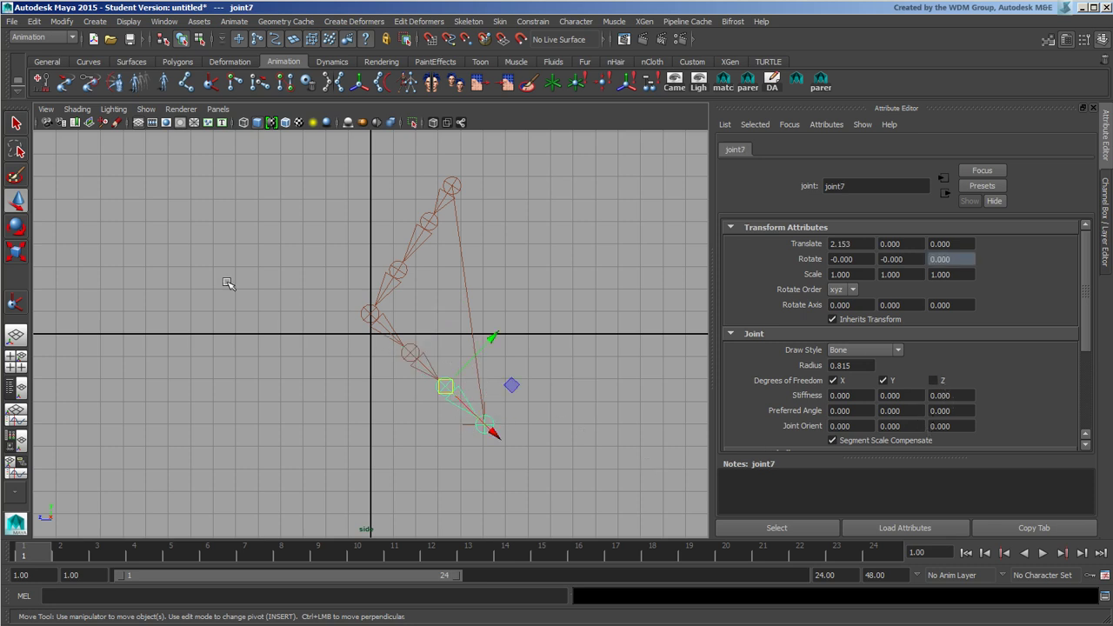
- Clear the selection and reselect ikHandle1 at the chain's end
click(19, 228)
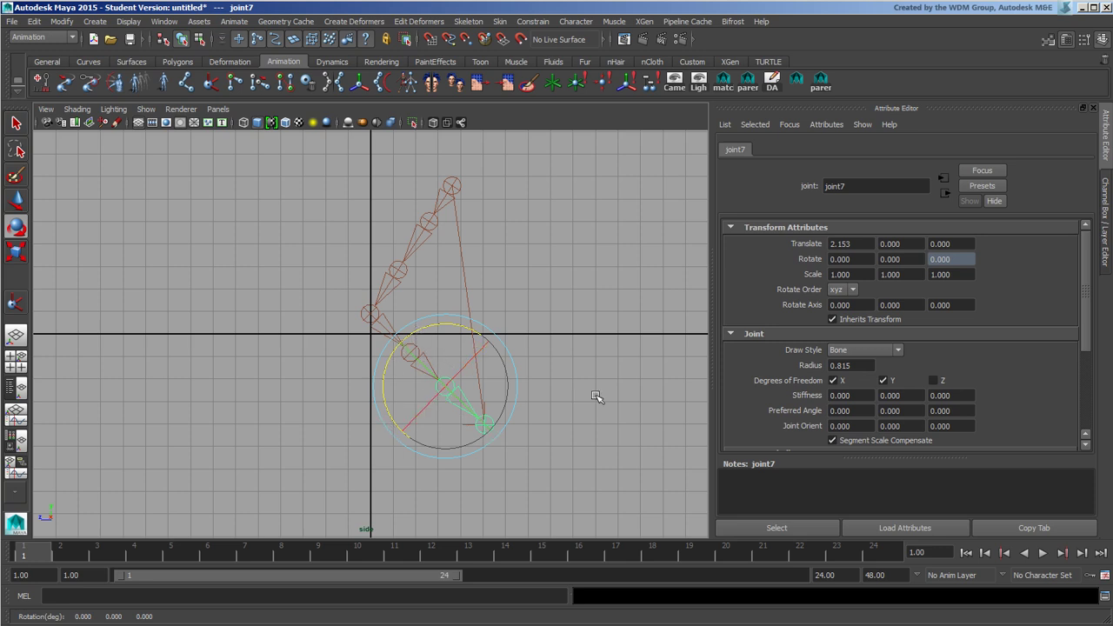
click(506, 433)
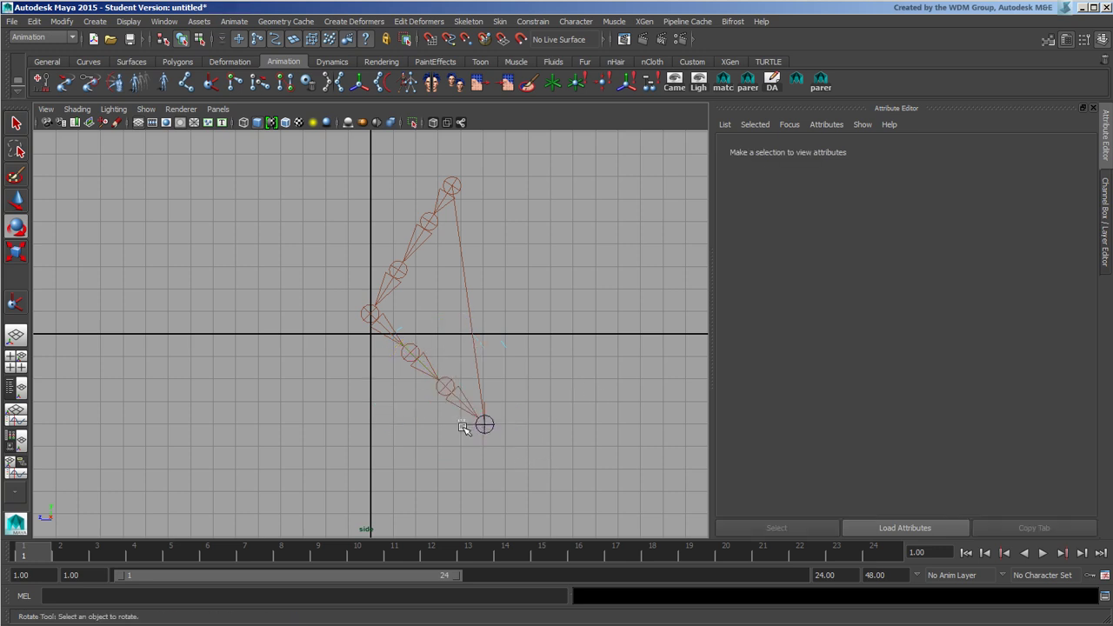
click(470, 429)
- Drag ikHandle1 up and down to test the bend, then view the chain in perspective
click(15, 203)
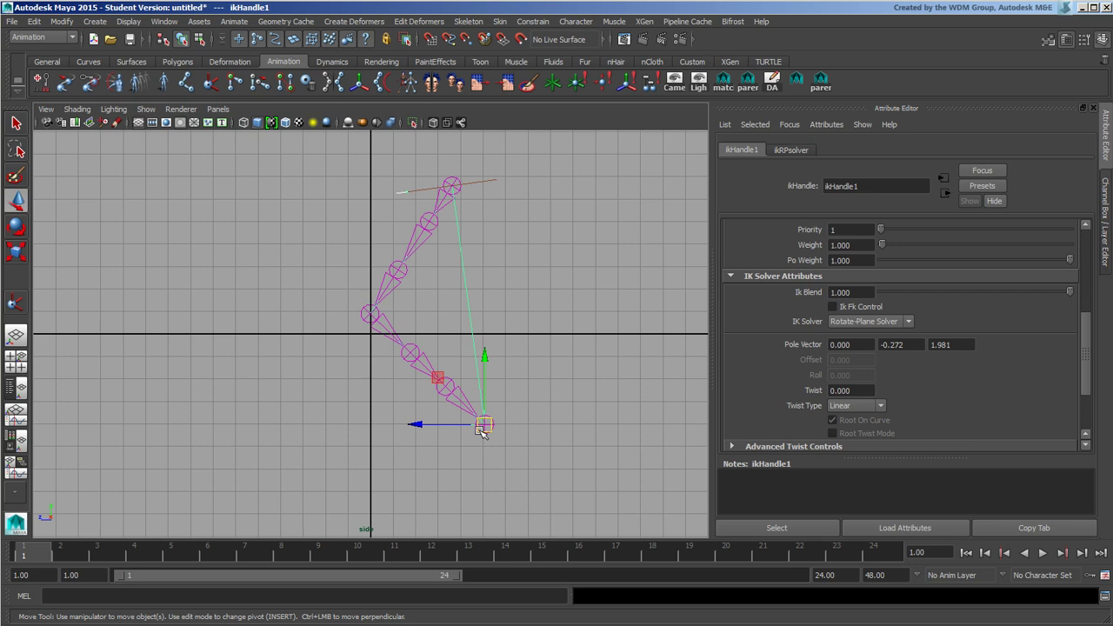
mouse_move(484, 425)
mouse_down()
mouse_move(479, 212)
mouse_move(468, 207)
mouse_move(445, 373)
mouse_move(417, 459)
mouse_move(467, 238)
mouse_move(430, 389)
mouse_move(472, 287)
mouse_move(480, 331)
mouse_move(465, 314)
mouse_move(454, 347)
mouse_up()
mouse_move(456, 309)
mouse_down()
mouse_move(449, 368)
mouse_move(465, 228)
mouse_move(438, 427)
mouse_move(467, 214)
mouse_move(450, 432)
mouse_move(464, 221)
mouse_move(449, 433)
mouse_move(449, 224)
mouse_move(467, 346)
mouse_move(467, 293)
mouse_move(460, 436)
mouse_up()
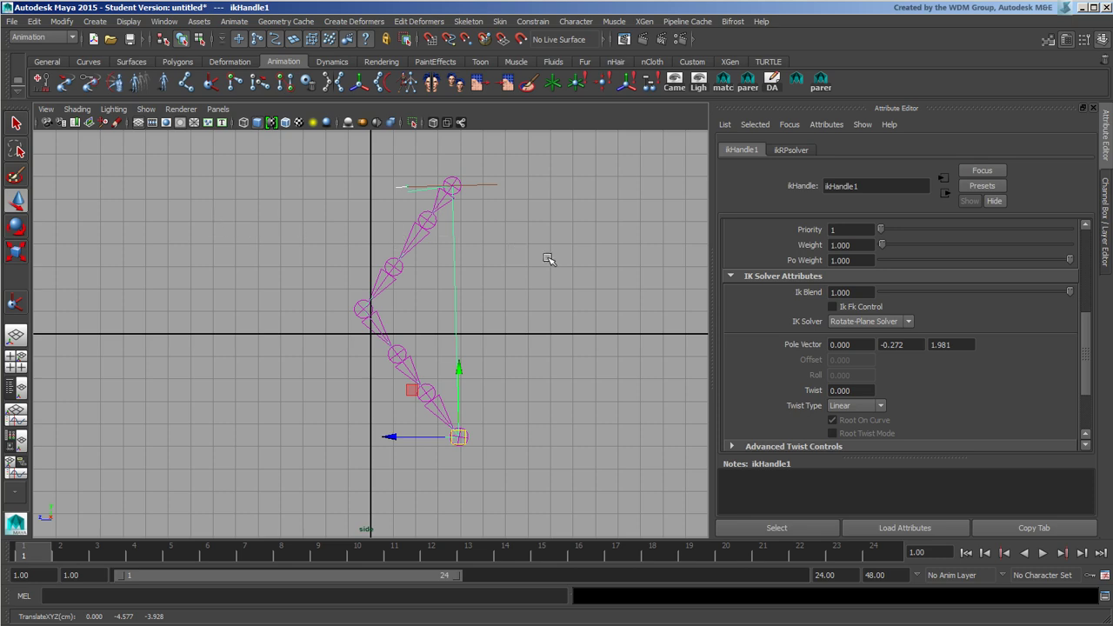
key(space)
key(space)
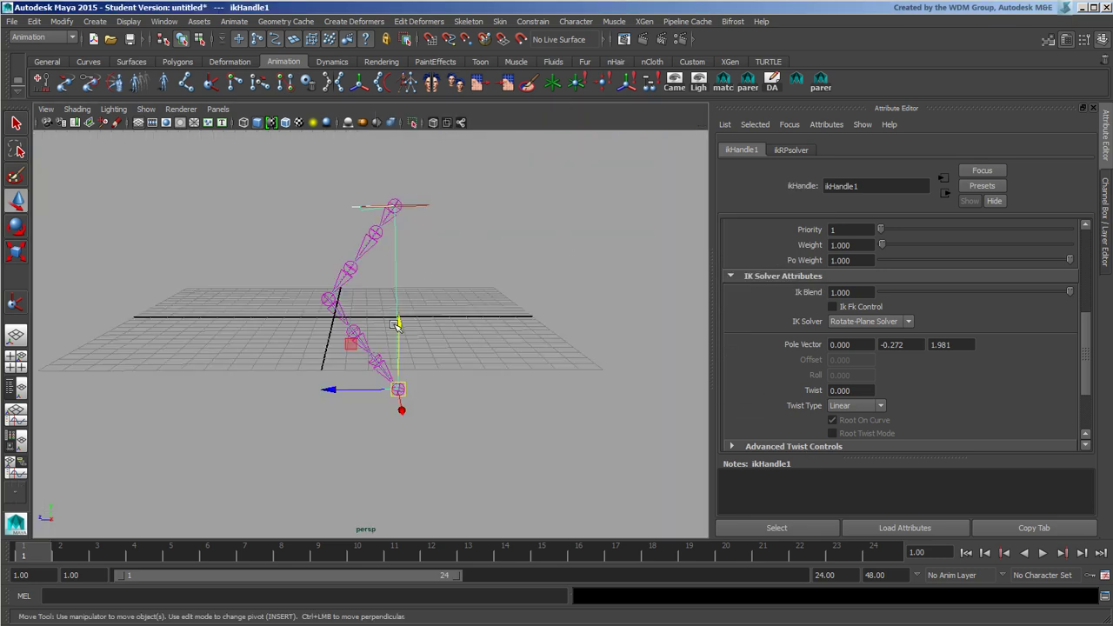
mouse_move(385, 357)
alt+mouse_down()
mouse_move(500, 359)
mouse_move(450, 353)
alt+mouse_up()
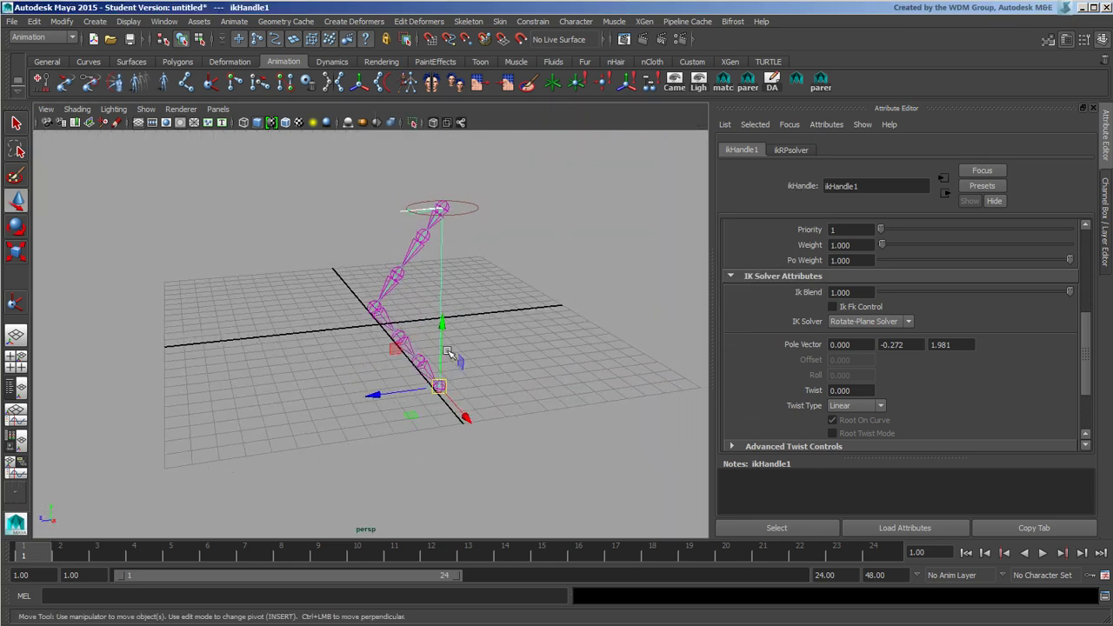
- Create a locator at the origin
click(95, 21)
mouse_move(112, 94)
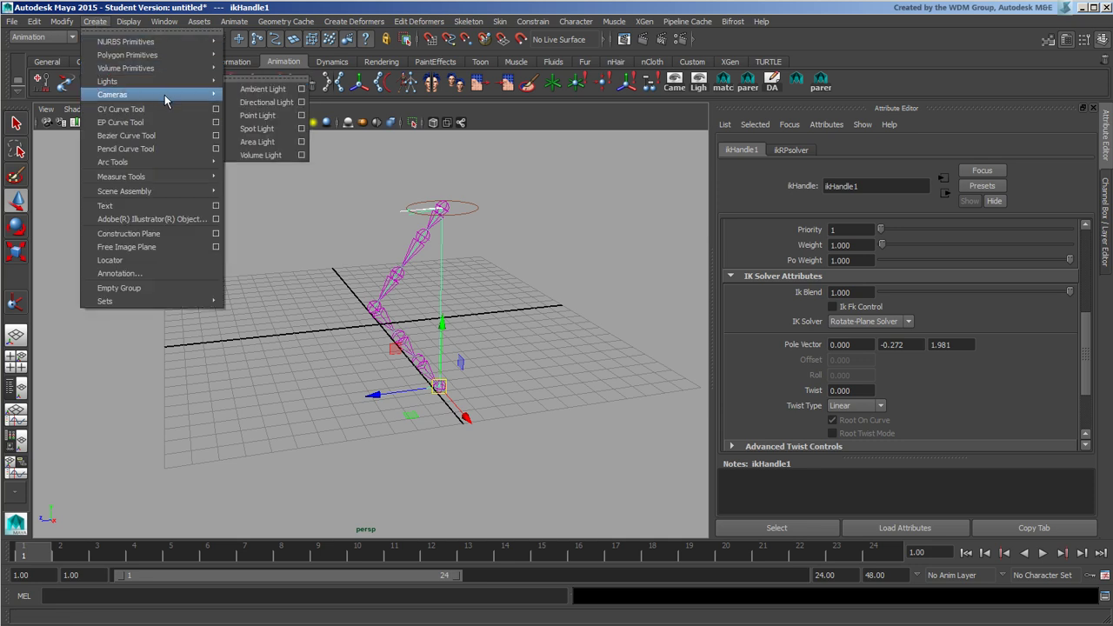
click(146, 260)
mouse_move(472, 349)
alt+mouse_down()
mouse_move(455, 382)
mouse_move(325, 362)
mouse_move(482, 313)
mouse_move(395, 365)
alt+mouse_up()
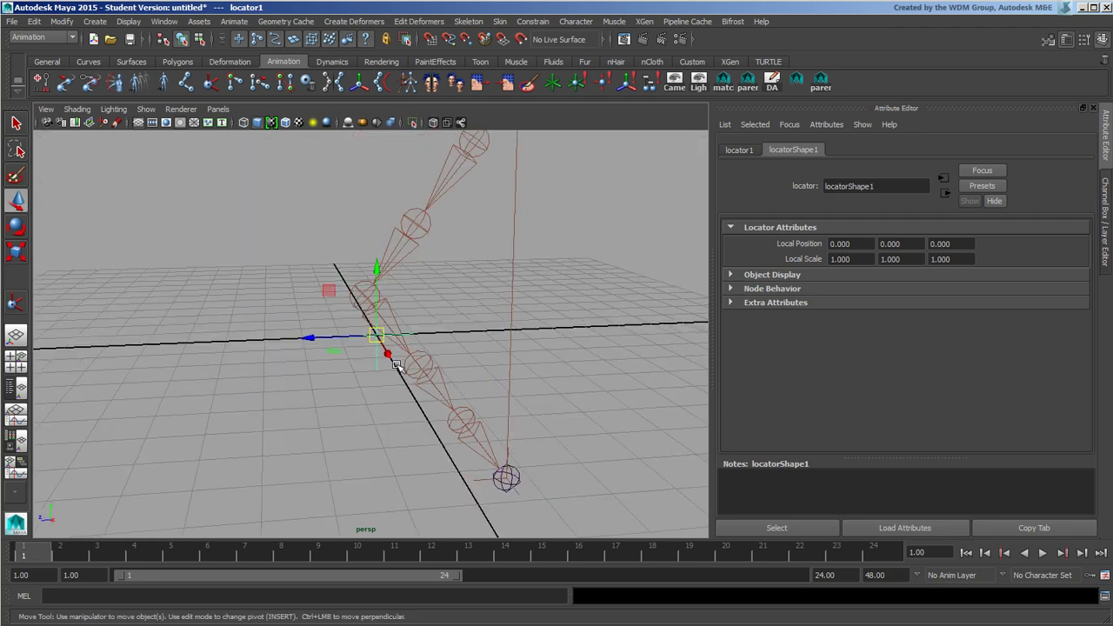
- Move locator1 up and to the left of the chain, then select it with ikHandle1
mouse_move(324, 341)
mouse_down()
mouse_move(221, 336)
mouse_move(330, 409)
mouse_move(323, 335)
mouse_move(437, 377)
mouse_move(565, 325)
mouse_move(427, 246)
mouse_move(438, 258)
mouse_up()
click(323, 313)
mouse_move(437, 258)
alt+middle_down()
mouse_move(377, 281)
mouse_move(450, 269)
alt+middle_up()
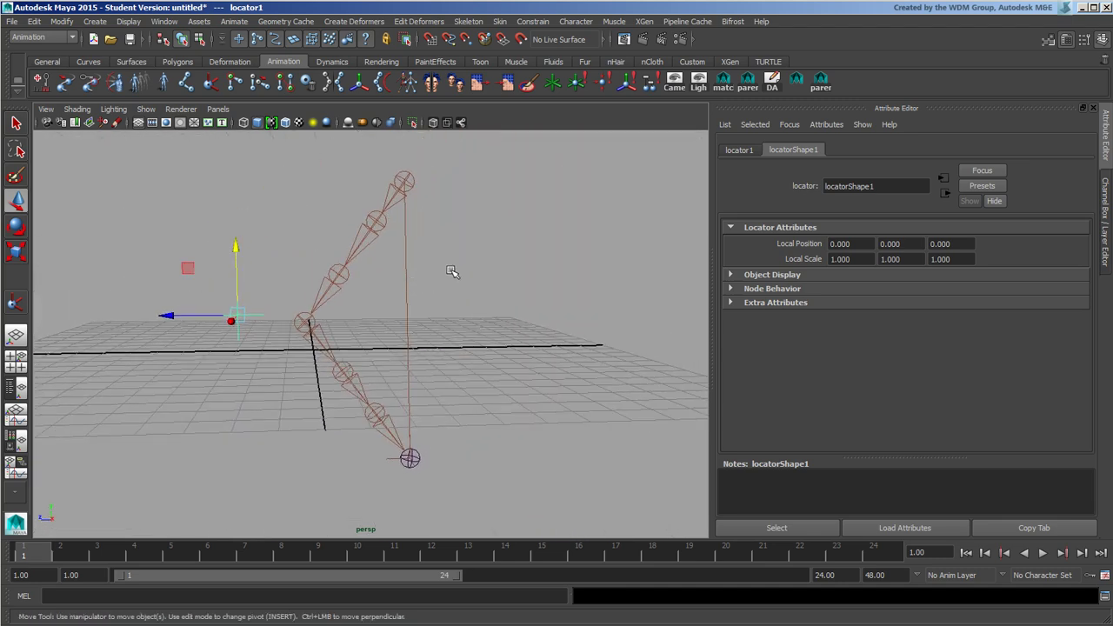
drag(235, 315, 213, 312)
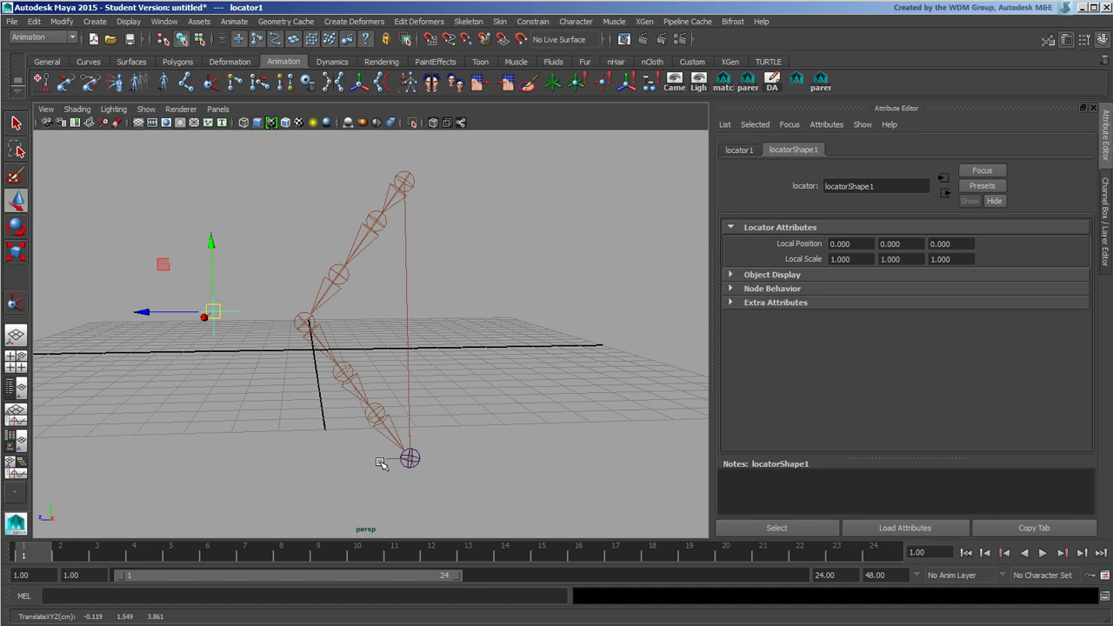
drag(385, 454, 411, 480)
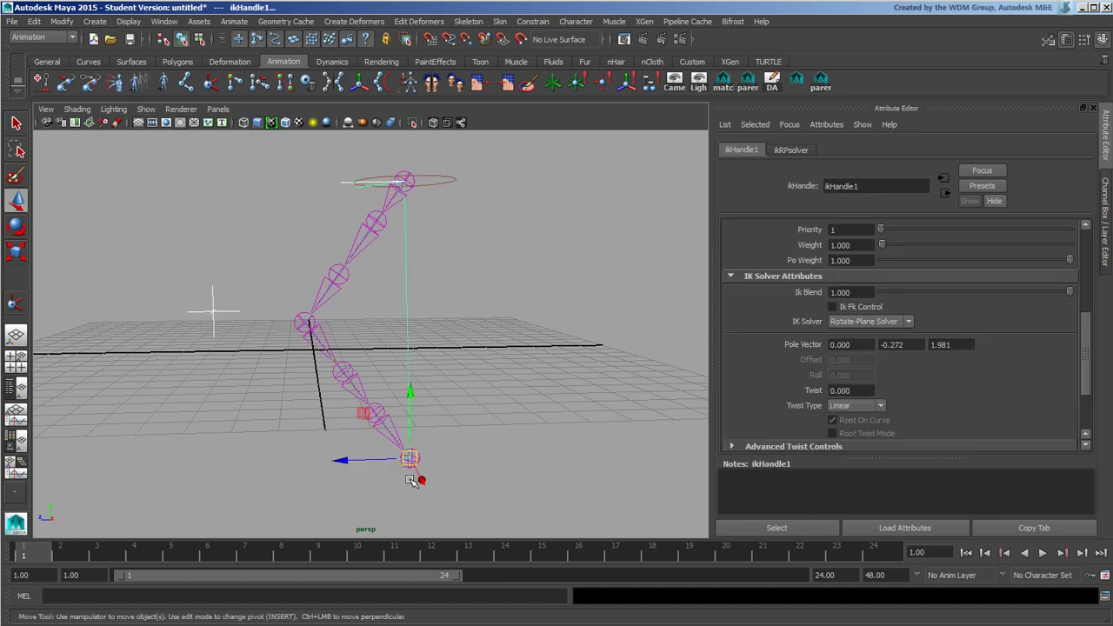
click(532, 21)
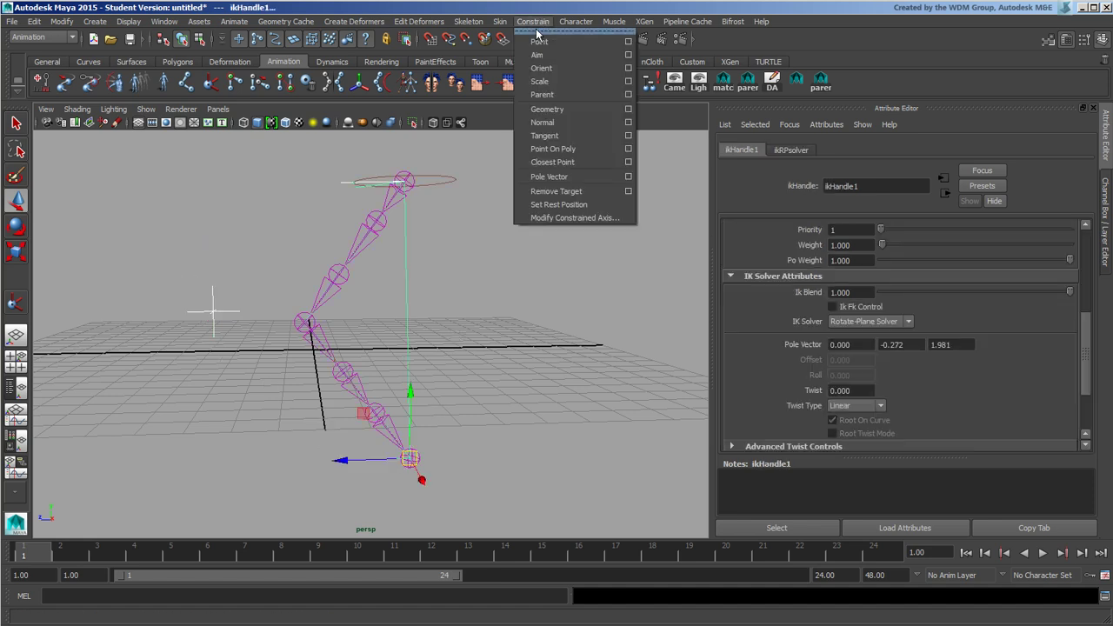
- Pole-vector constrain ikHandle1 to the locator, then test by moving the locator and undoing
click(591, 178)
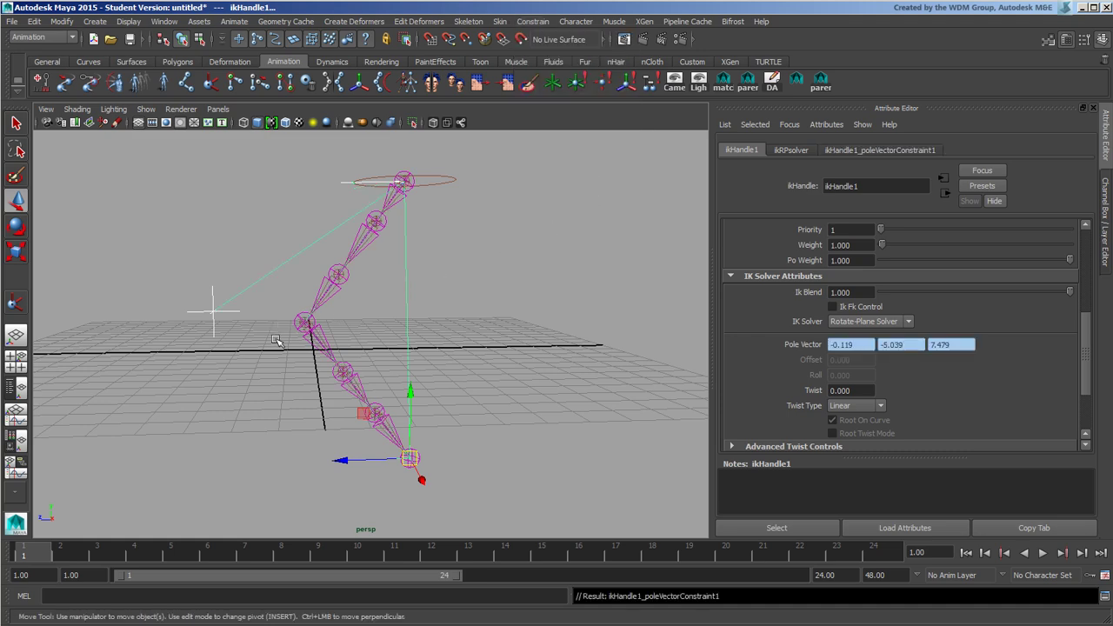
mouse_move(276, 341)
alt+mouse_down()
mouse_move(422, 386)
mouse_move(272, 368)
alt+mouse_up()
click(421, 382)
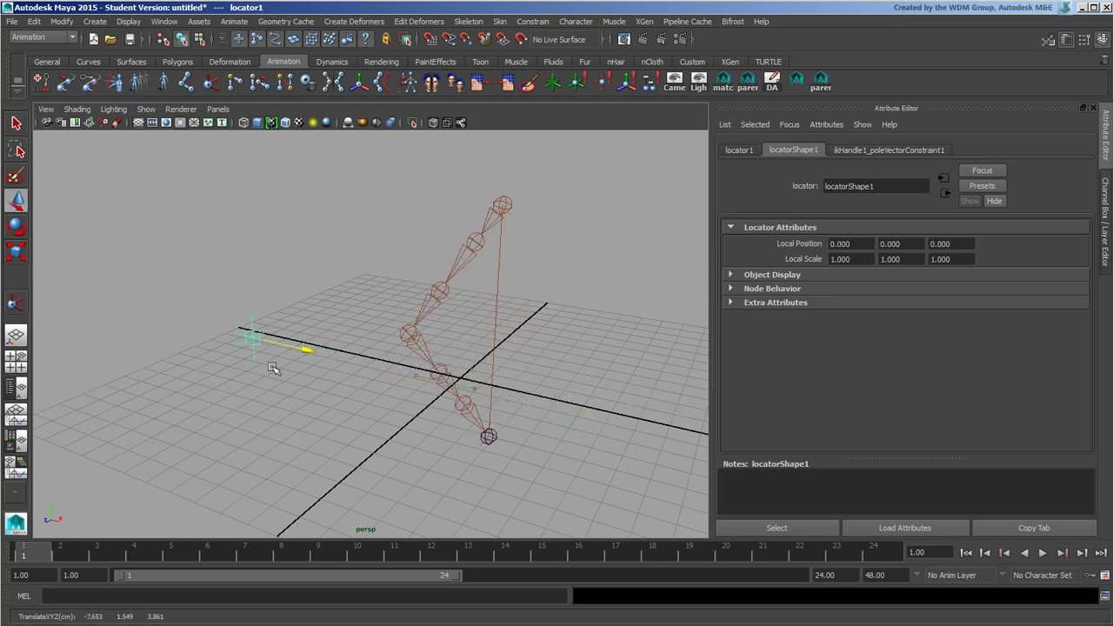
key(ctrl+z)
key(ctrl+z)
key(ctrl+z)
key(ctrl+z)
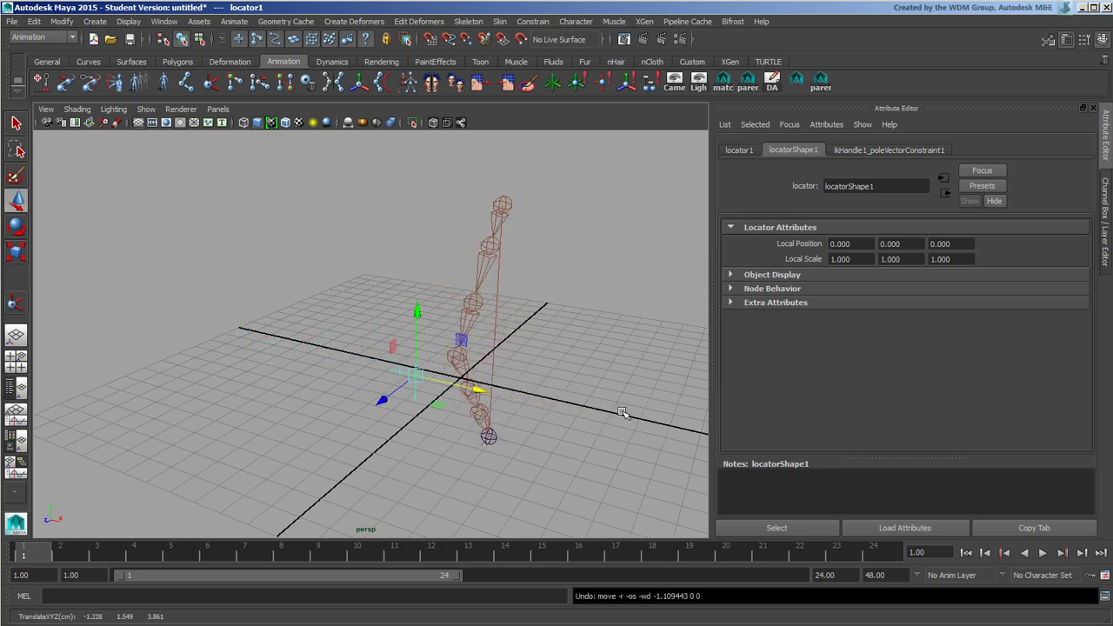
mouse_move(622, 413)
alt+mouse_down()
mouse_move(510, 391)
mouse_move(559, 391)
mouse_move(579, 368)
mouse_move(498, 357)
mouse_move(504, 365)
alt+mouse_up()
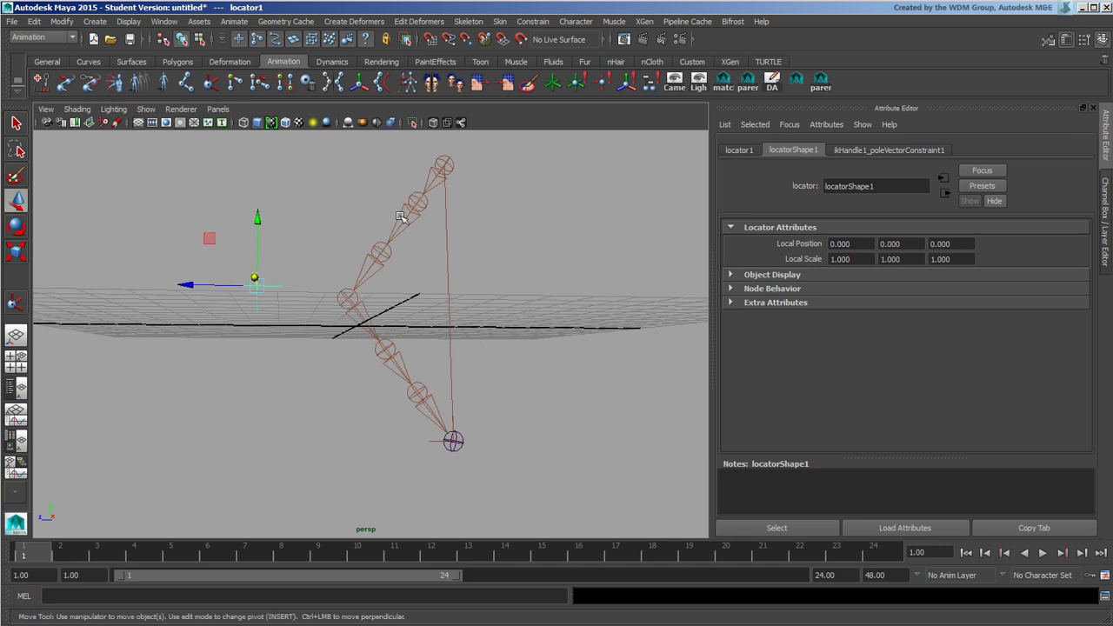
- Delete the locator and old joint chain, then maximize the side view with the Channel Box shown
key(Delete)
click(444, 165)
key(Delete)
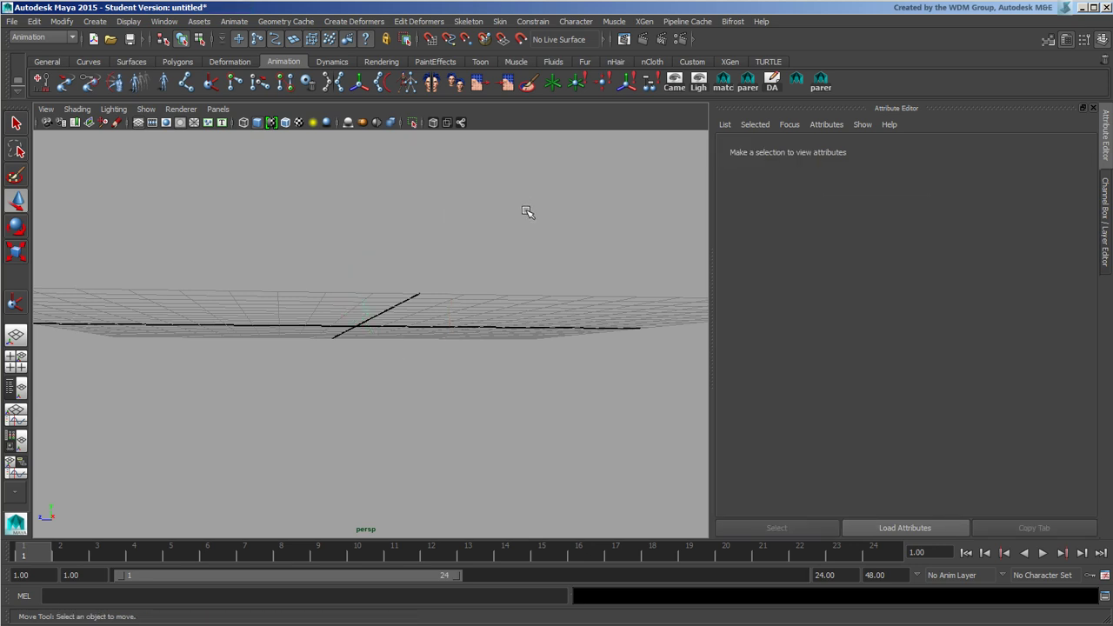
click(16, 359)
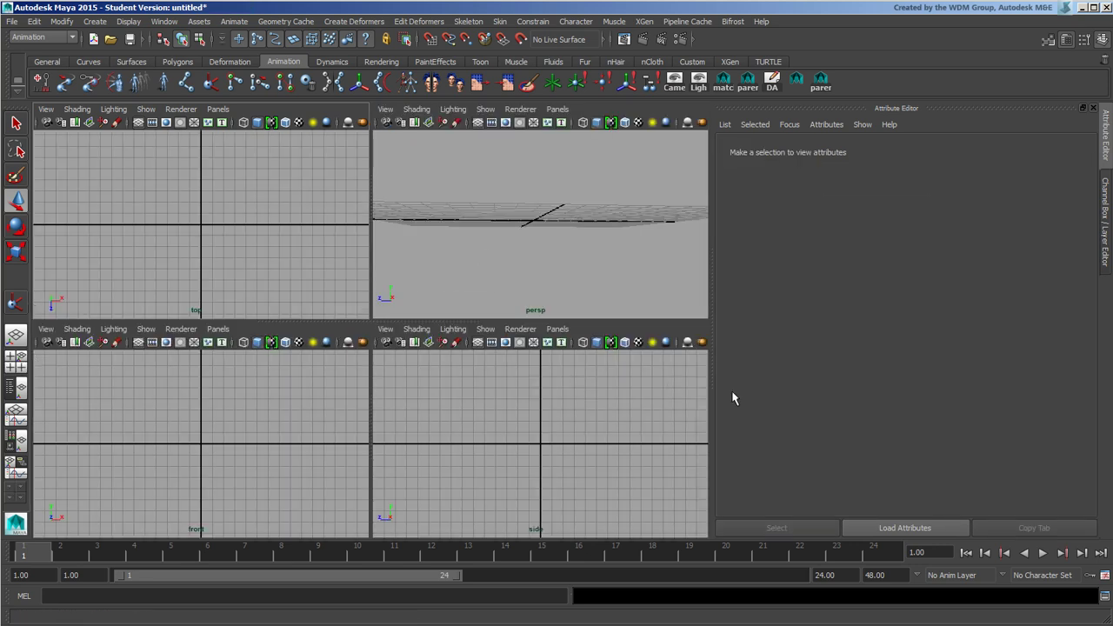
key(space)
click(1104, 230)
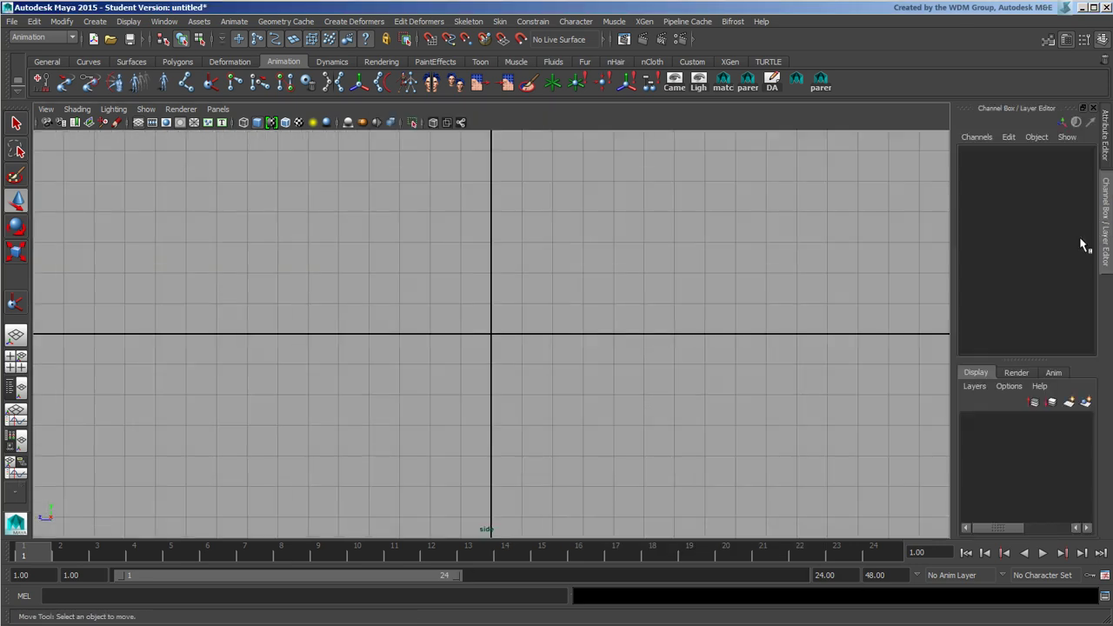
- Draw a three-joint chain from the top, bending at the origin, down to the right
click(185, 83)
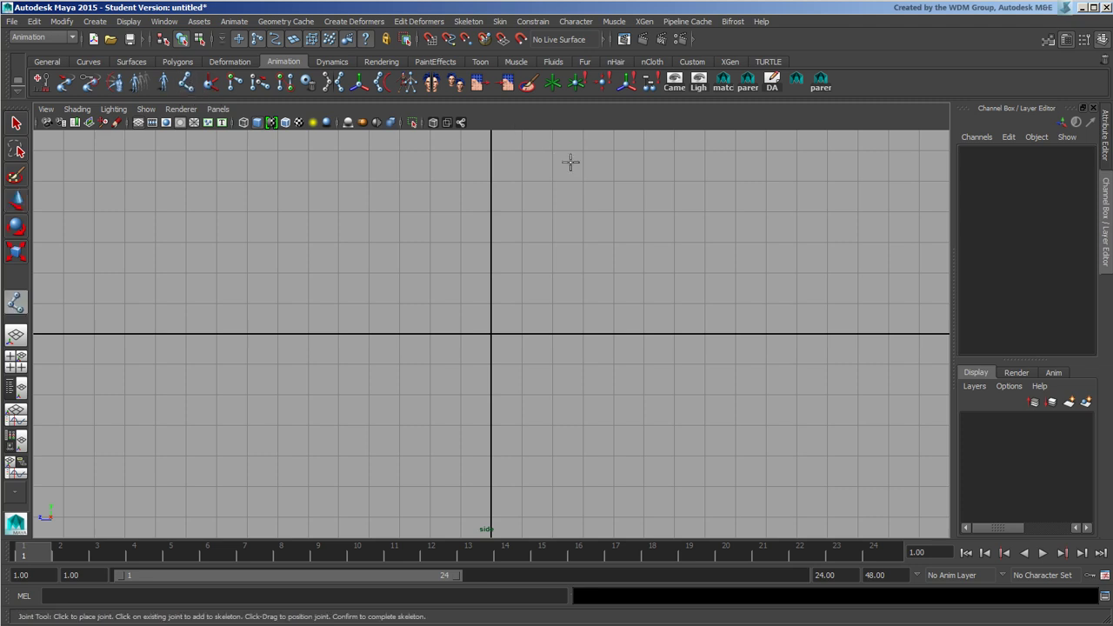
click(577, 165)
drag(405, 318, 463, 323)
drag(614, 455, 615, 479)
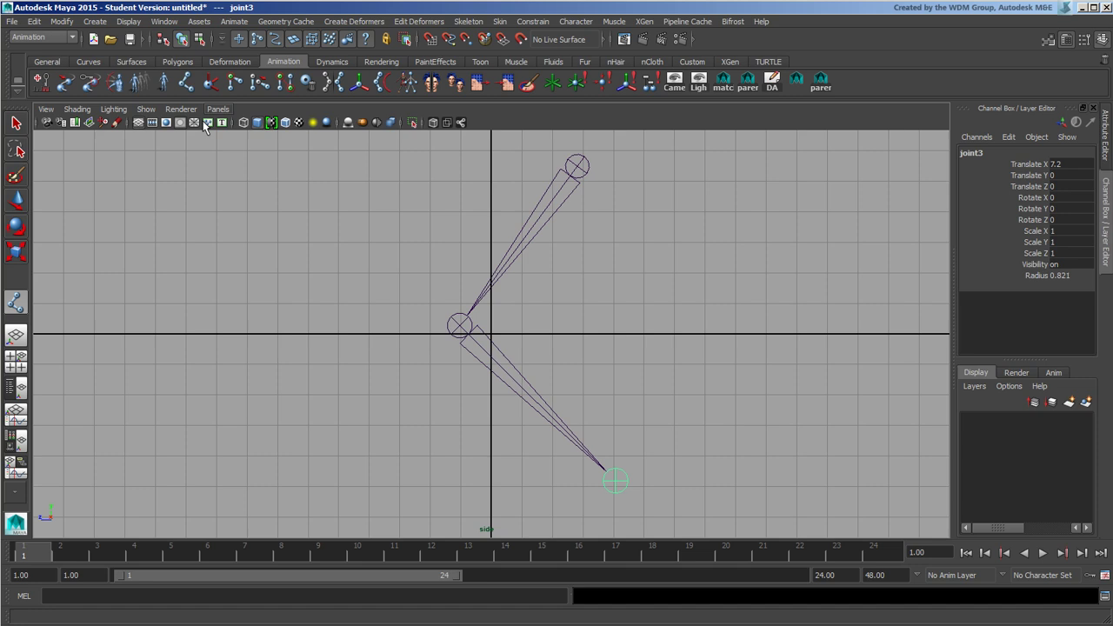
click(211, 83)
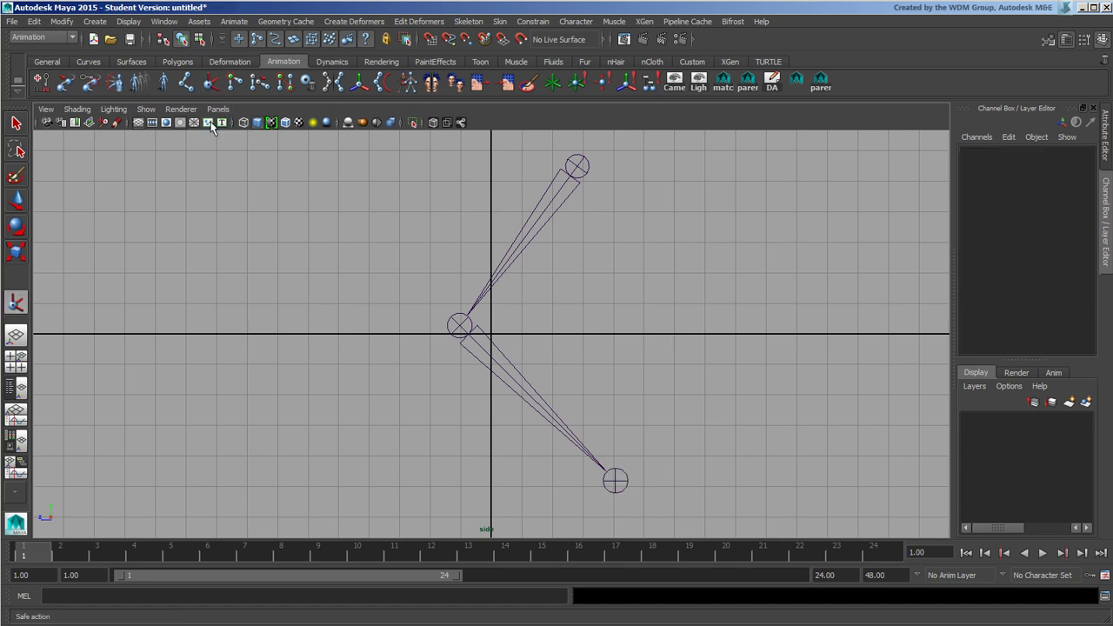
click(1085, 40)
- Add a Single-Chain Solver IK handle from top to end joint and pull it to bend the chain
click(199, 165)
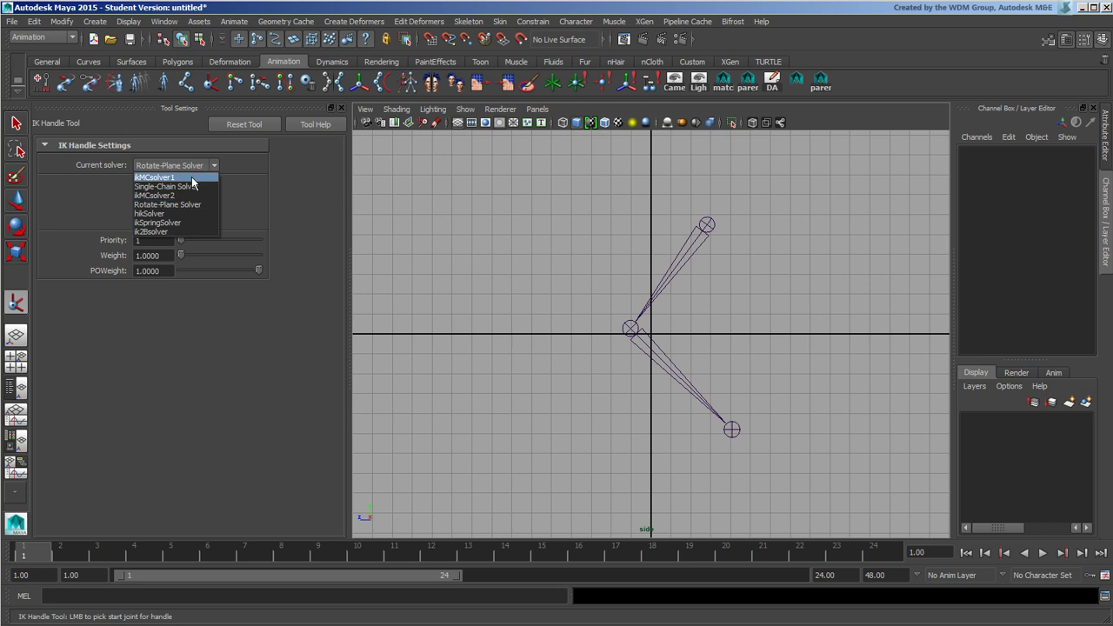
click(203, 190)
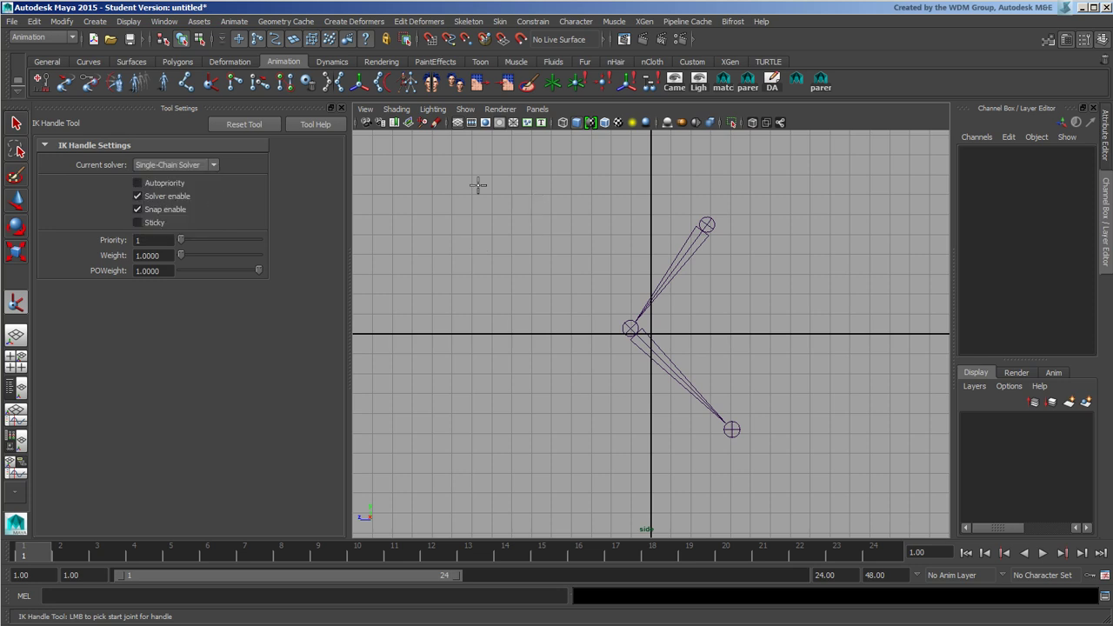
click(341, 108)
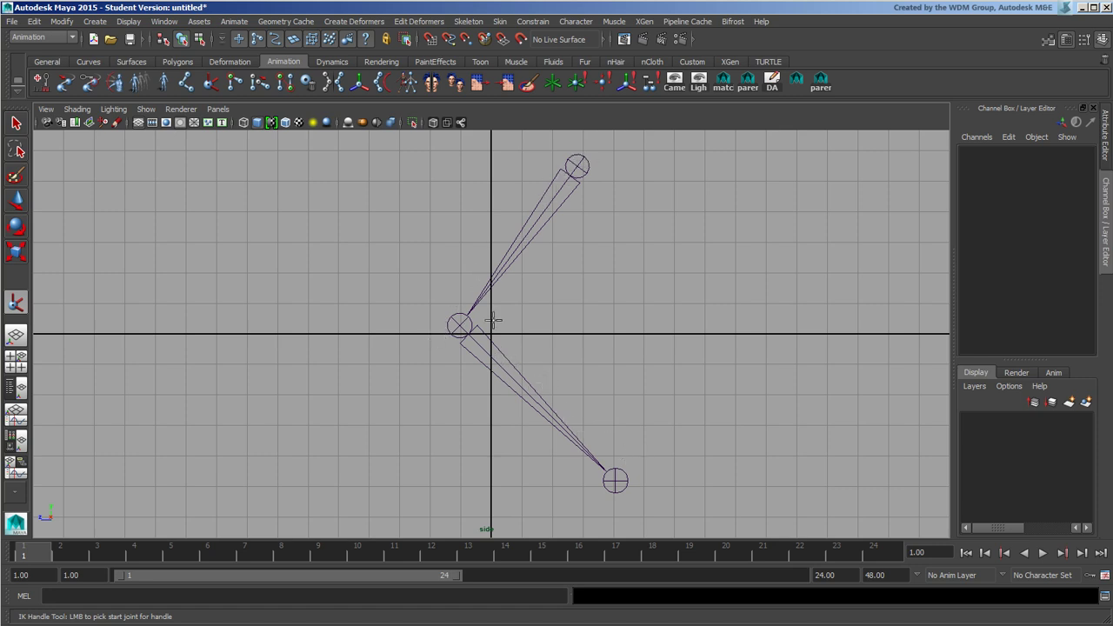
click(580, 162)
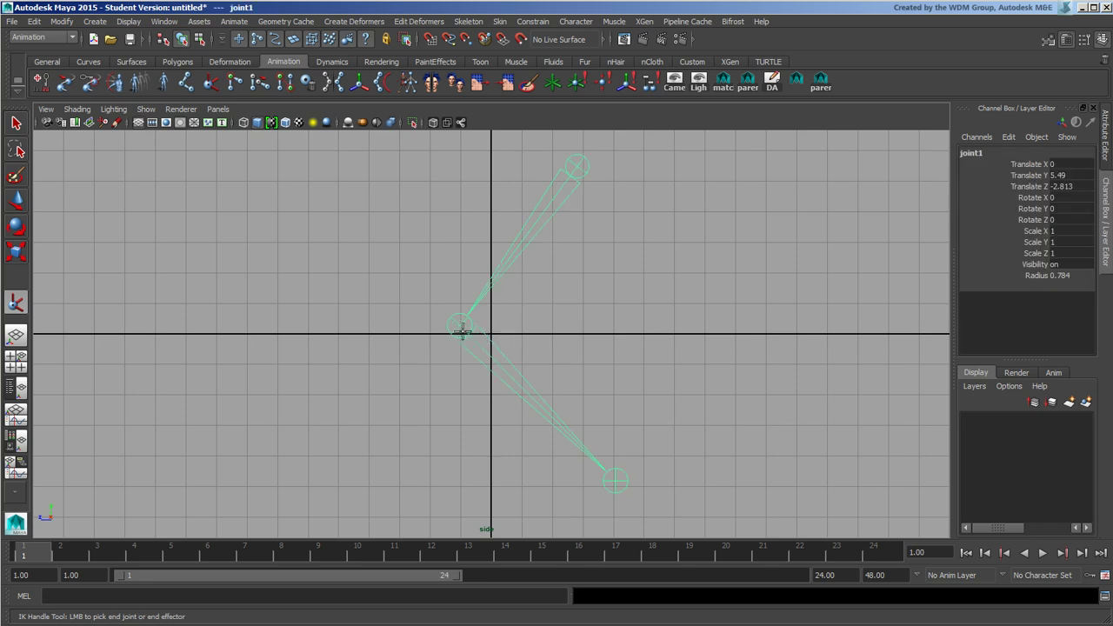
click(614, 480)
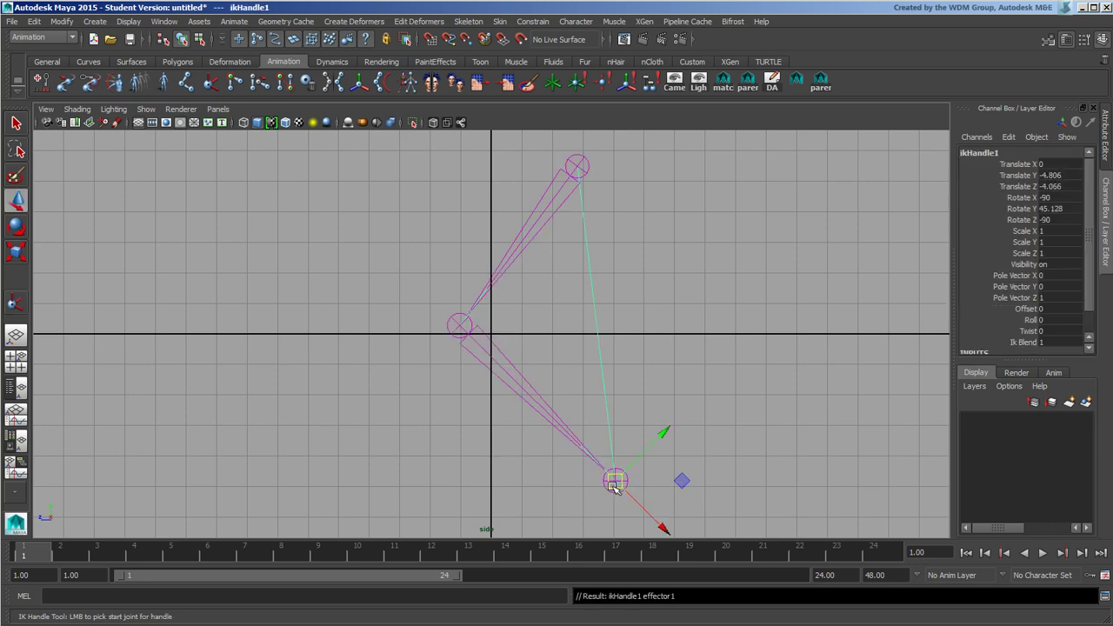
drag(614, 485, 581, 468)
- Rotate the single-chain IK handle in perspective to twist the chain, then delete the chain
key(space)
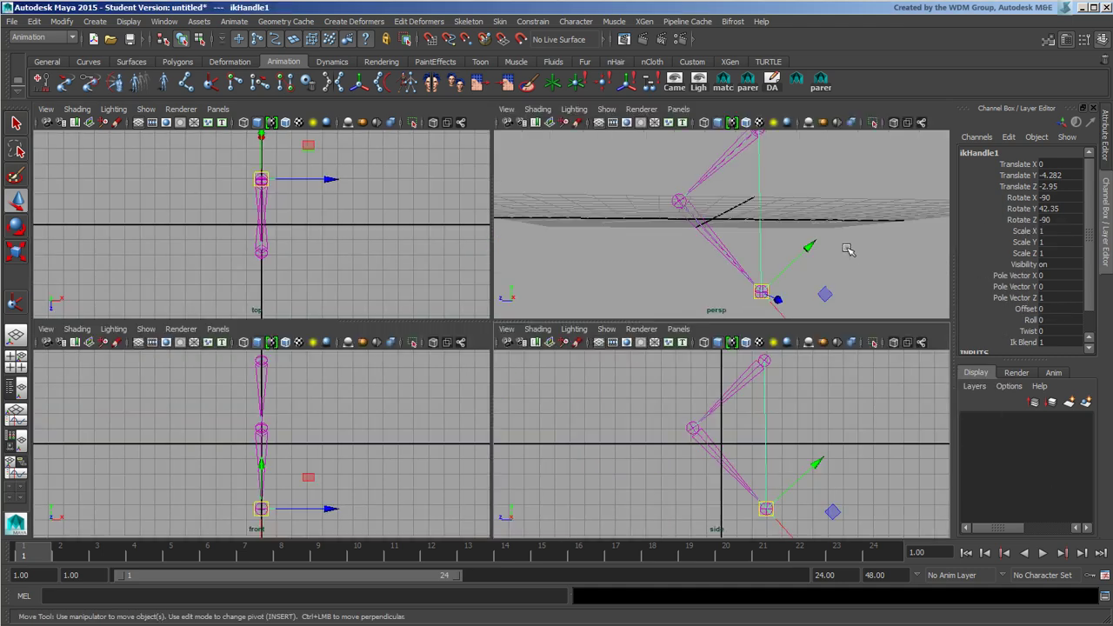
key(space)
mouse_move(605, 335)
alt+mouse_down()
mouse_move(666, 351)
mouse_move(632, 252)
mouse_move(592, 286)
alt+mouse_up()
click(15, 227)
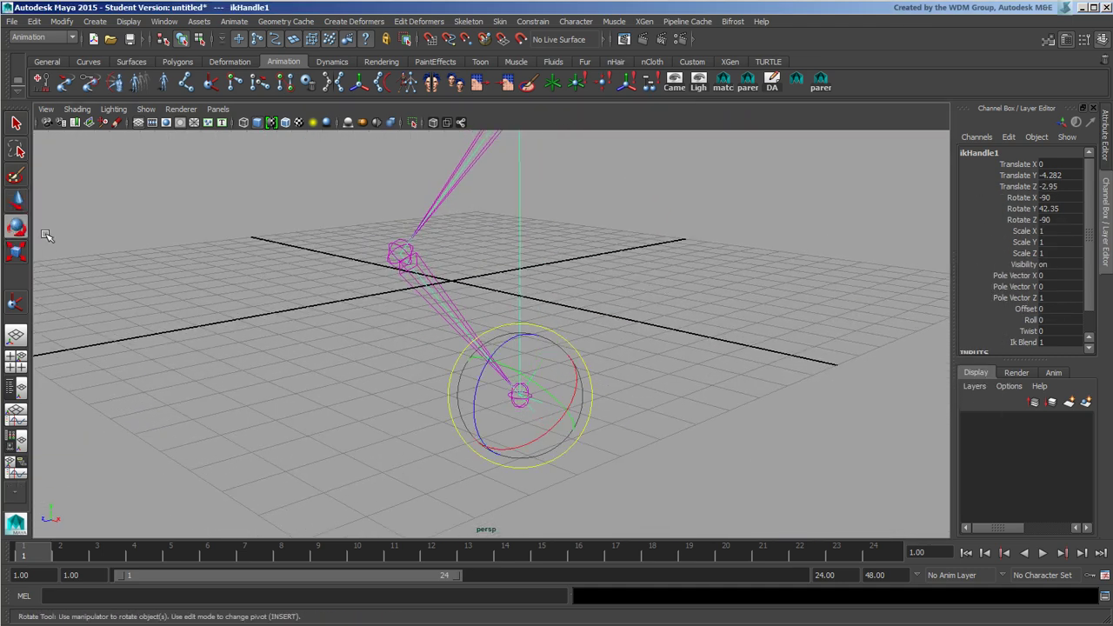
mouse_move(544, 425)
mouse_down()
mouse_move(606, 392)
mouse_move(471, 430)
mouse_move(571, 393)
mouse_move(591, 380)
mouse_move(472, 415)
mouse_move(583, 363)
mouse_up()
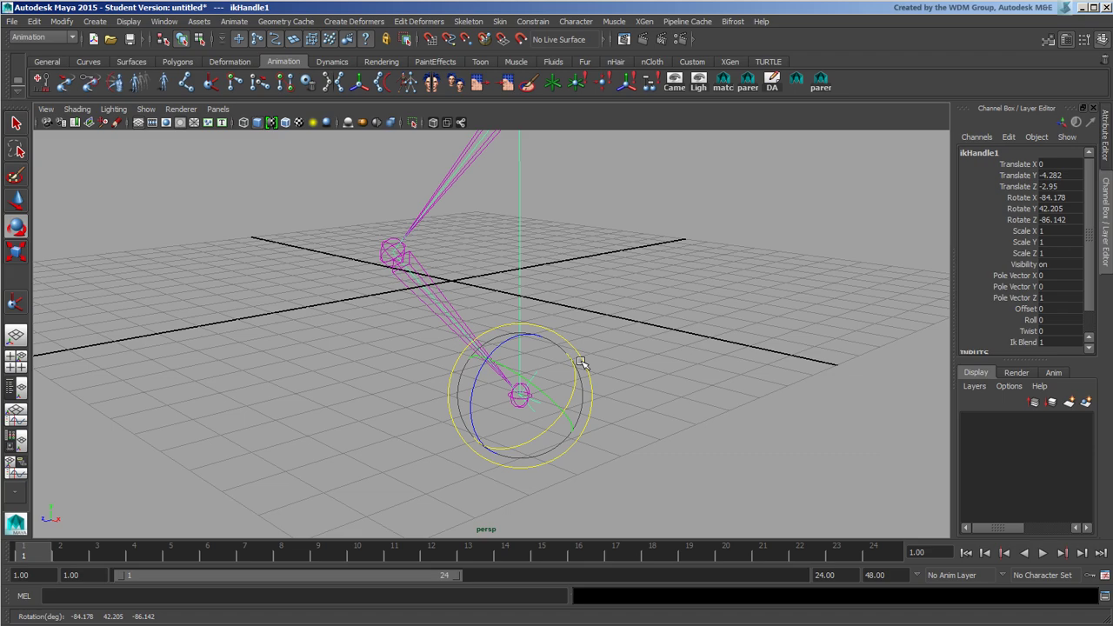
mouse_move(648, 319)
alt+mouse_down()
mouse_move(655, 368)
mouse_move(660, 333)
mouse_move(626, 358)
mouse_move(663, 332)
mouse_move(649, 336)
mouse_move(636, 370)
mouse_move(672, 369)
mouse_move(641, 345)
mouse_move(572, 392)
mouse_move(597, 360)
mouse_move(581, 374)
alt+mouse_up()
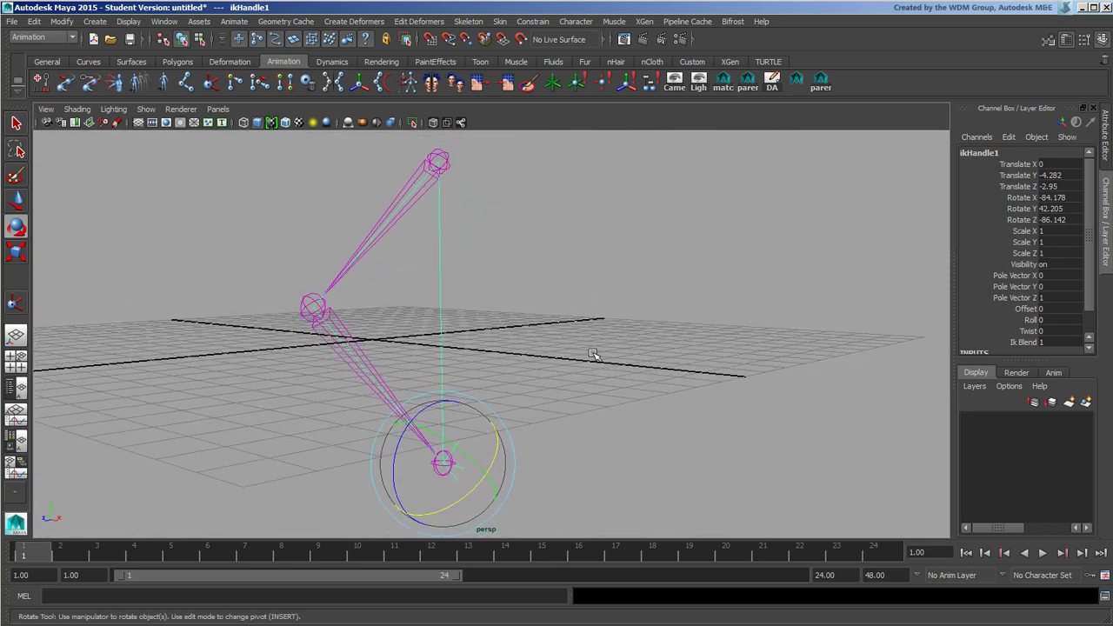
click(426, 161)
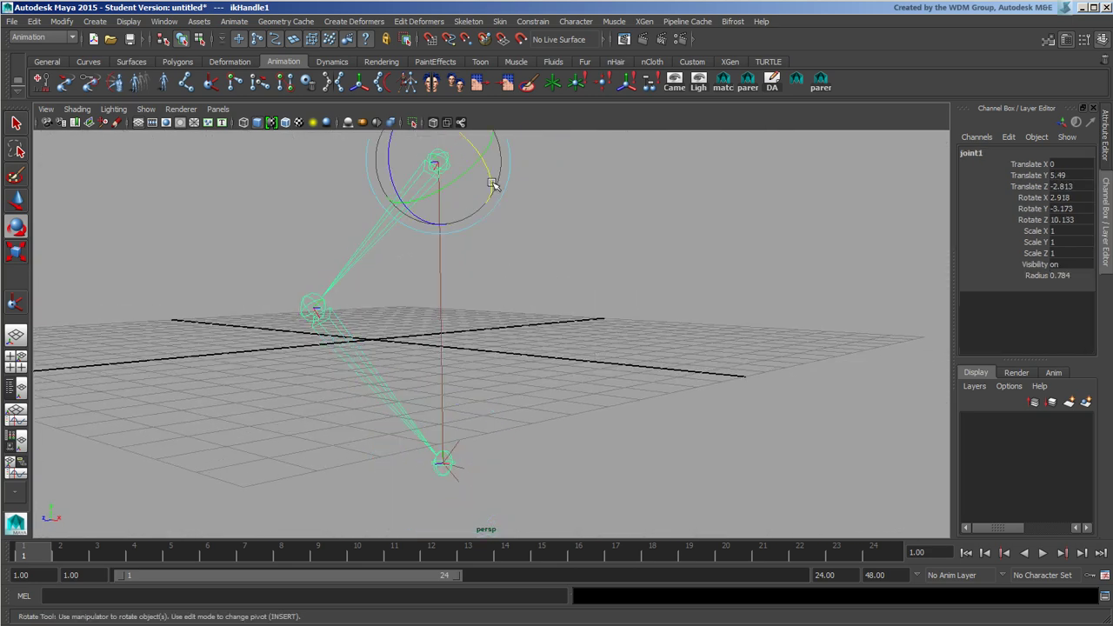
key(Delete)
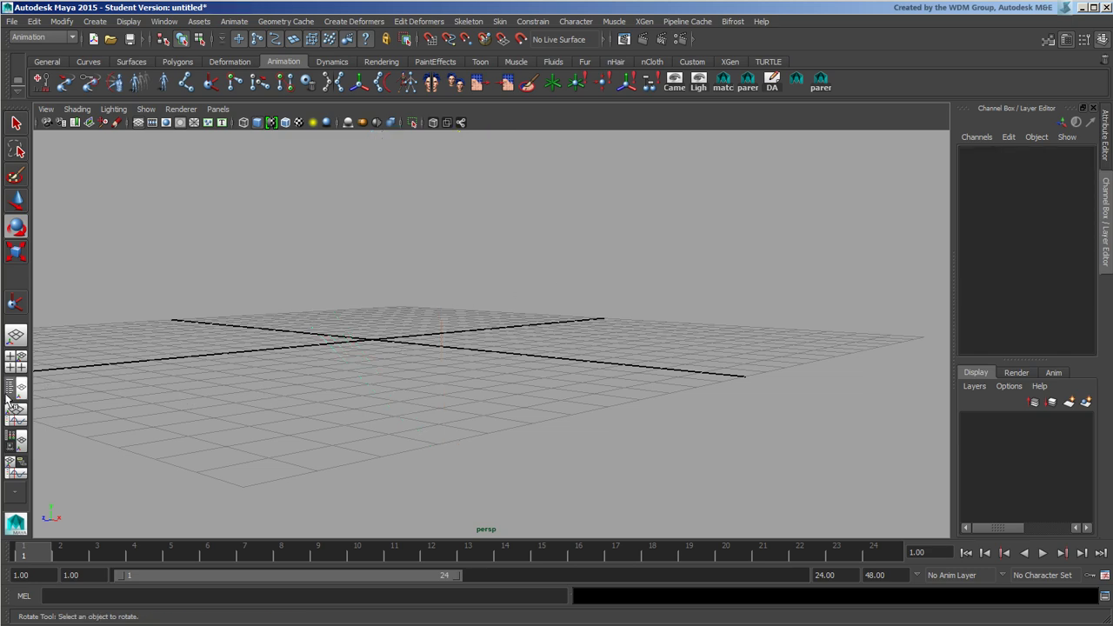
- Draw a six-joint chain in the side view, curving from the top down to the lower right
click(15, 356)
key(space)
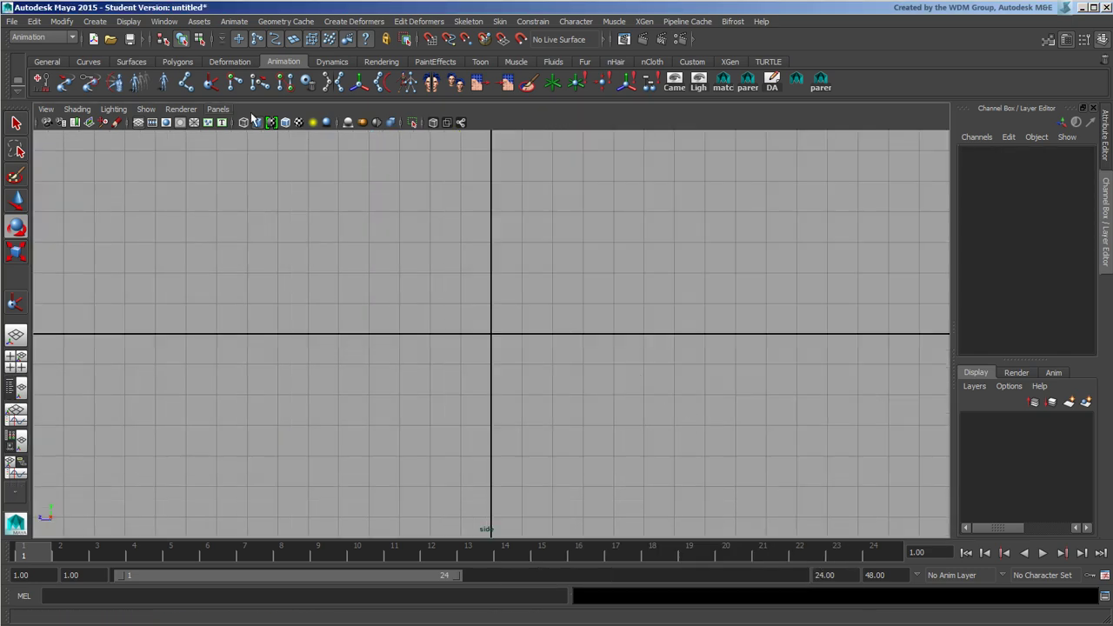
click(186, 82)
click(538, 168)
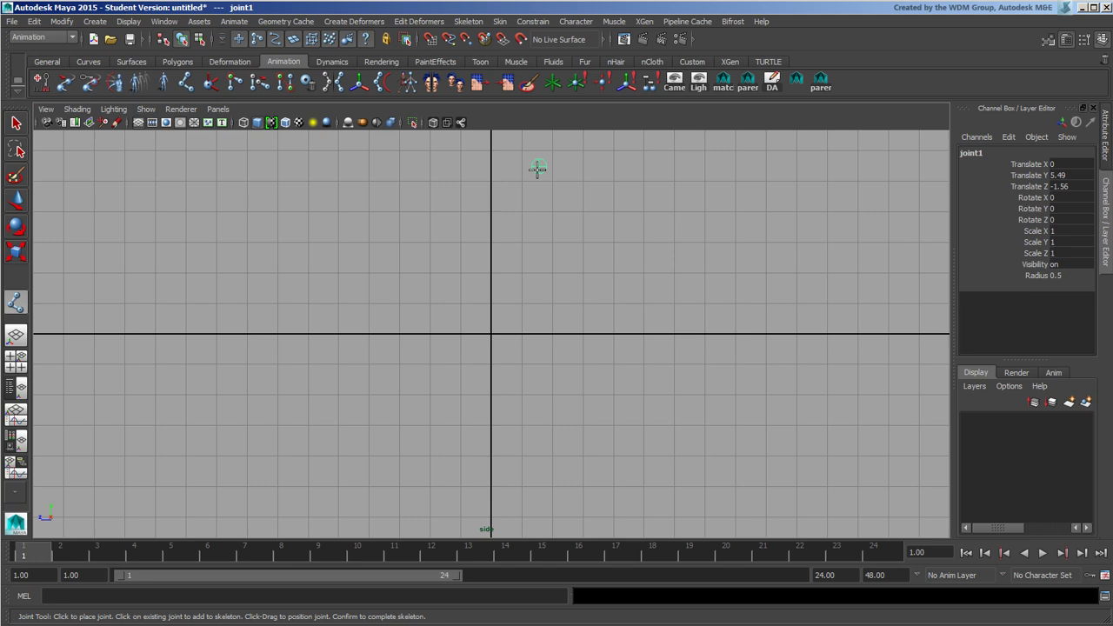
click(508, 226)
click(500, 284)
click(515, 355)
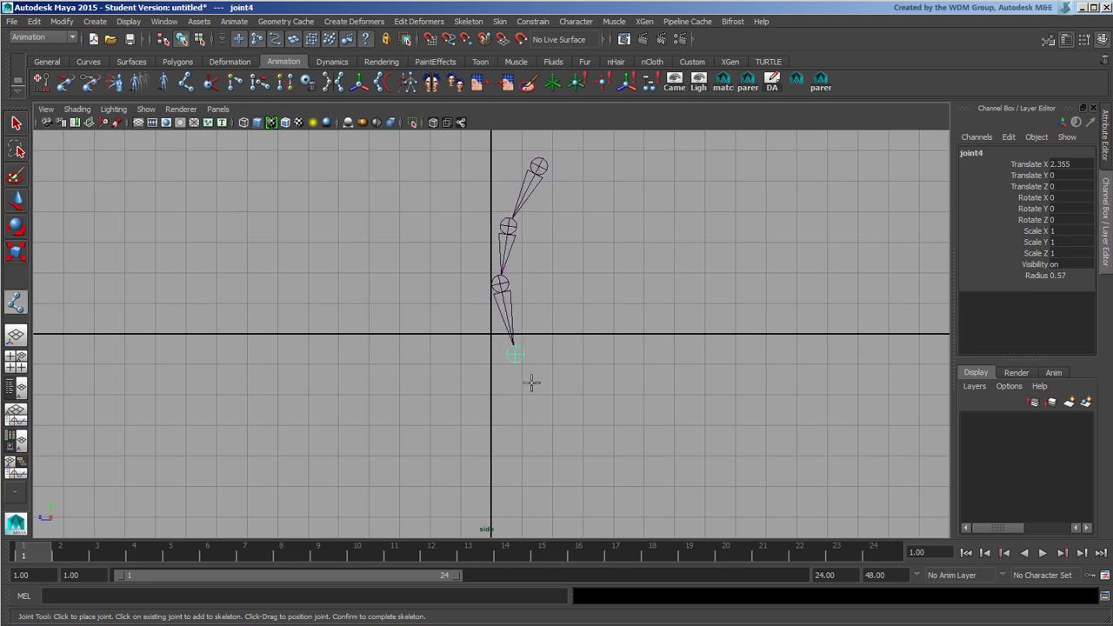
click(545, 413)
click(593, 461)
key(w)
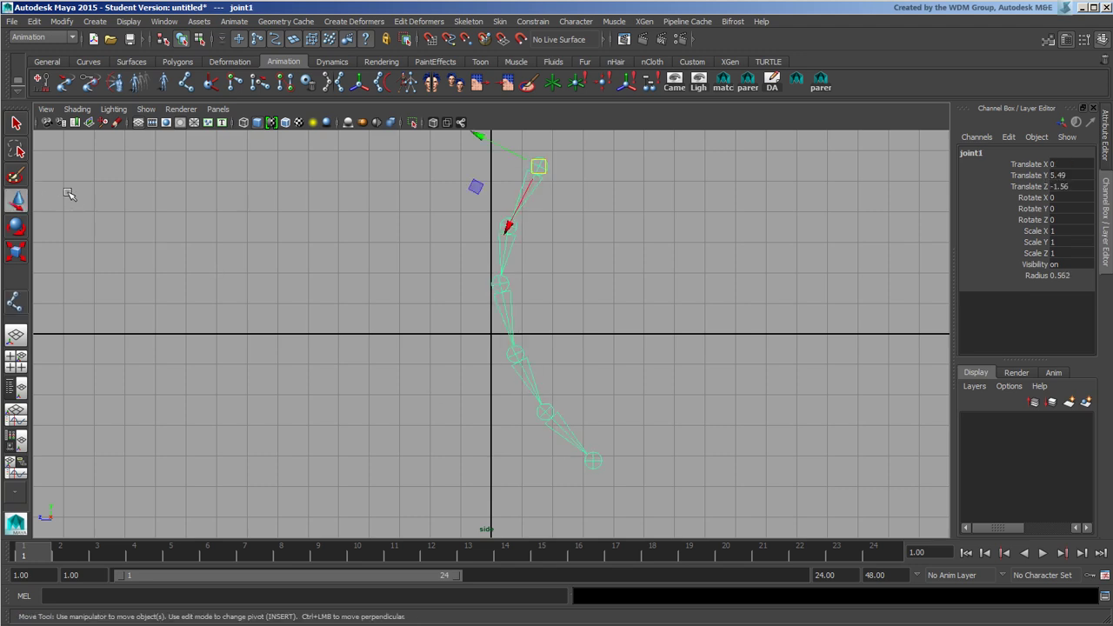
click(469, 21)
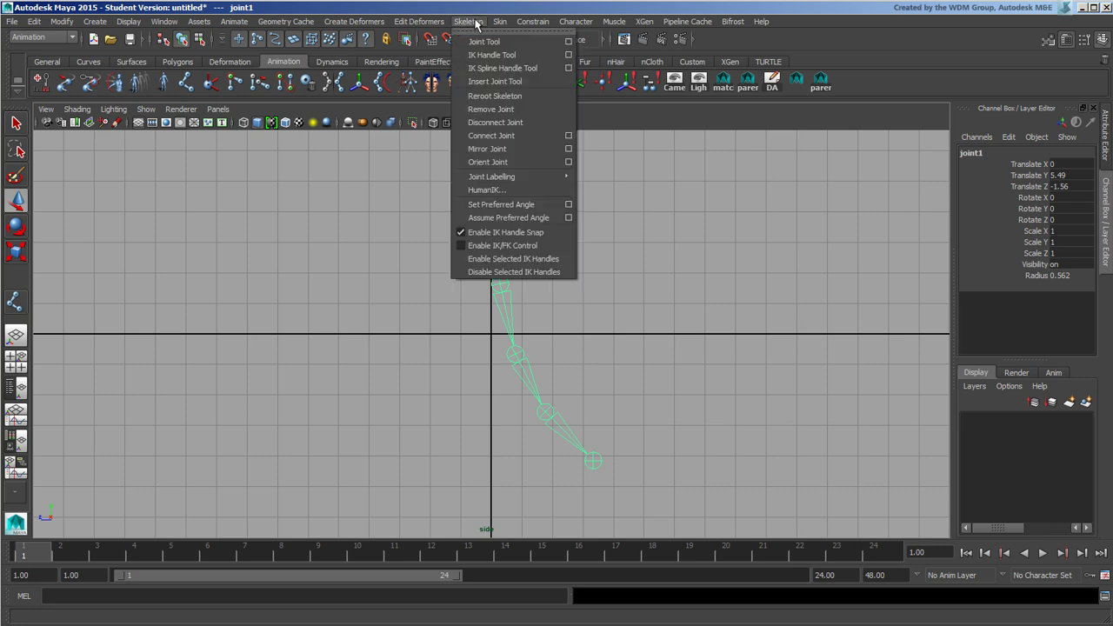
- Review the IK Spline Handle Tool options, leaving Auto create curve enabled
click(568, 68)
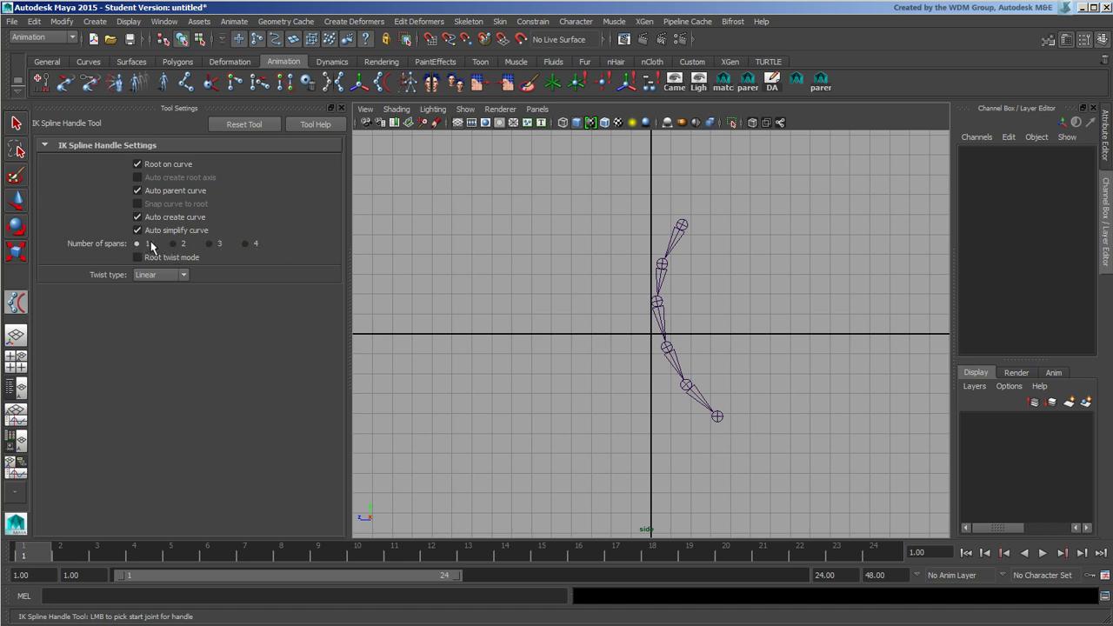
click(167, 217)
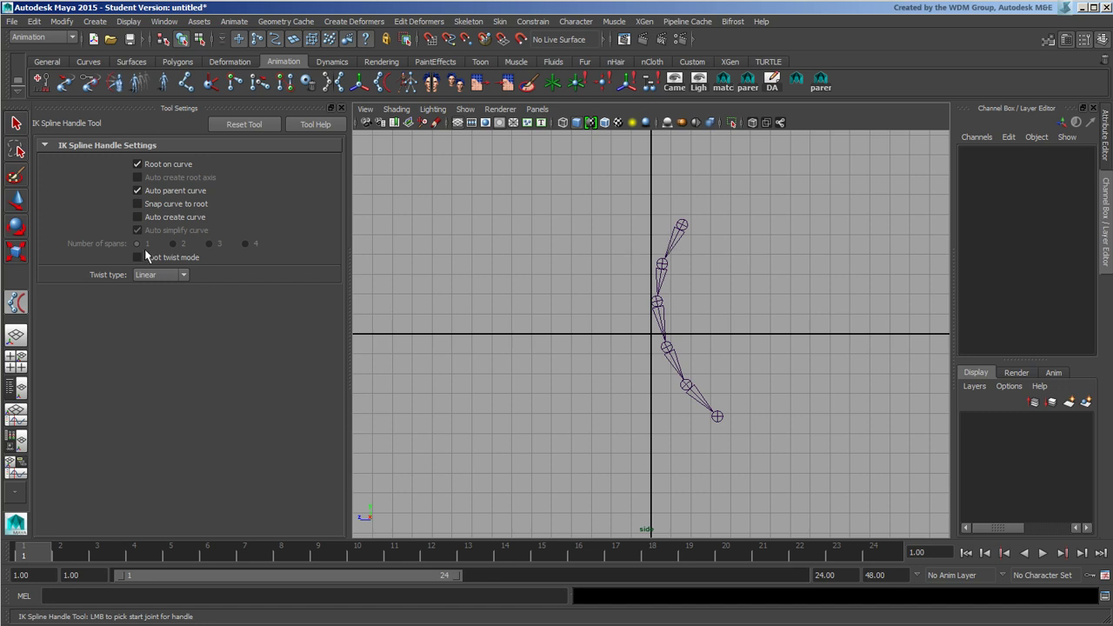
click(167, 217)
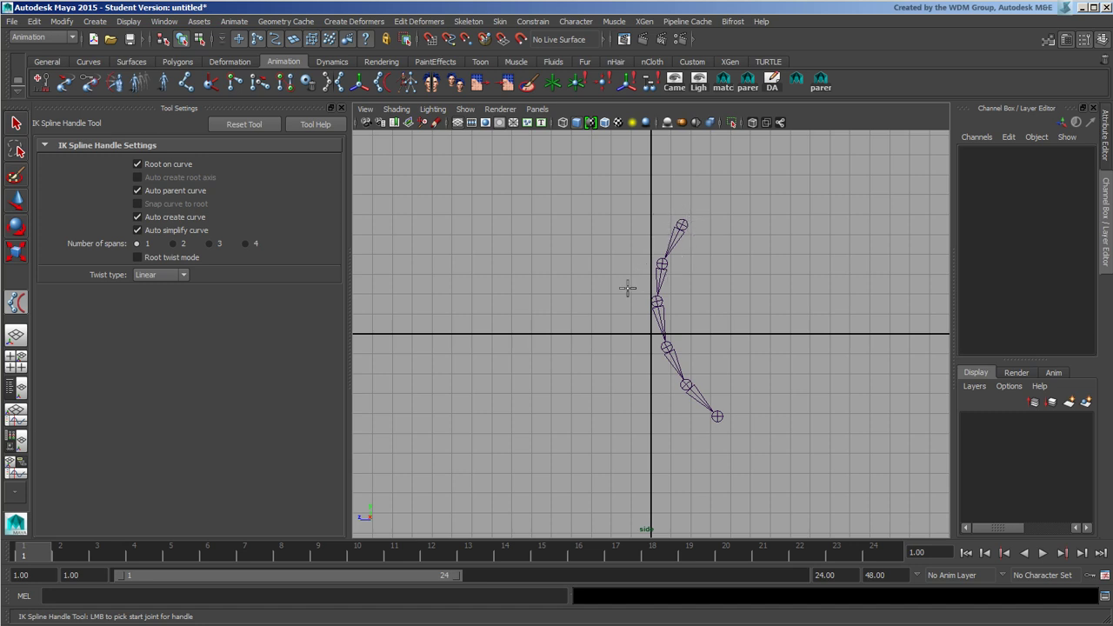
- Create the spline IK handle from the top joint to the end joint
click(681, 224)
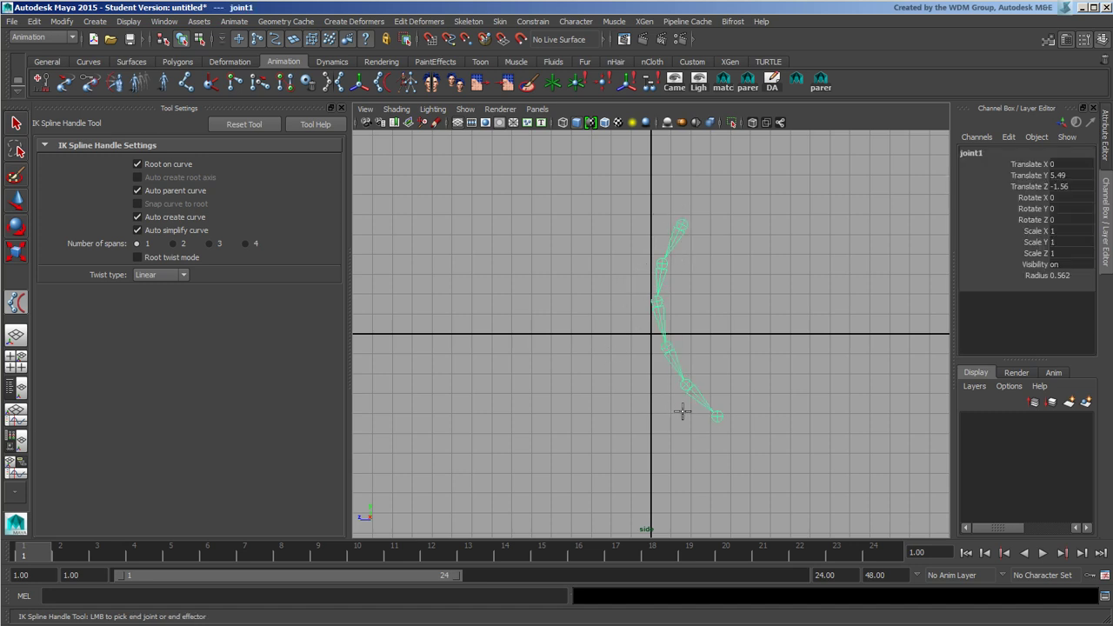
click(718, 417)
key(w)
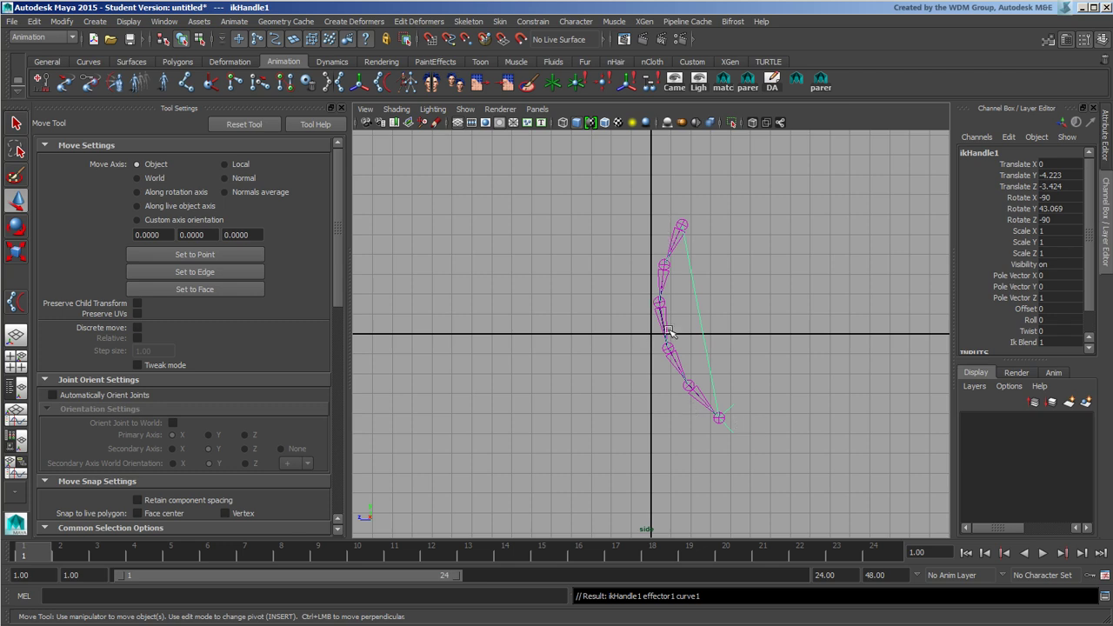
- Add the skeleton to new display layer1 and hide the layer
click(1087, 403)
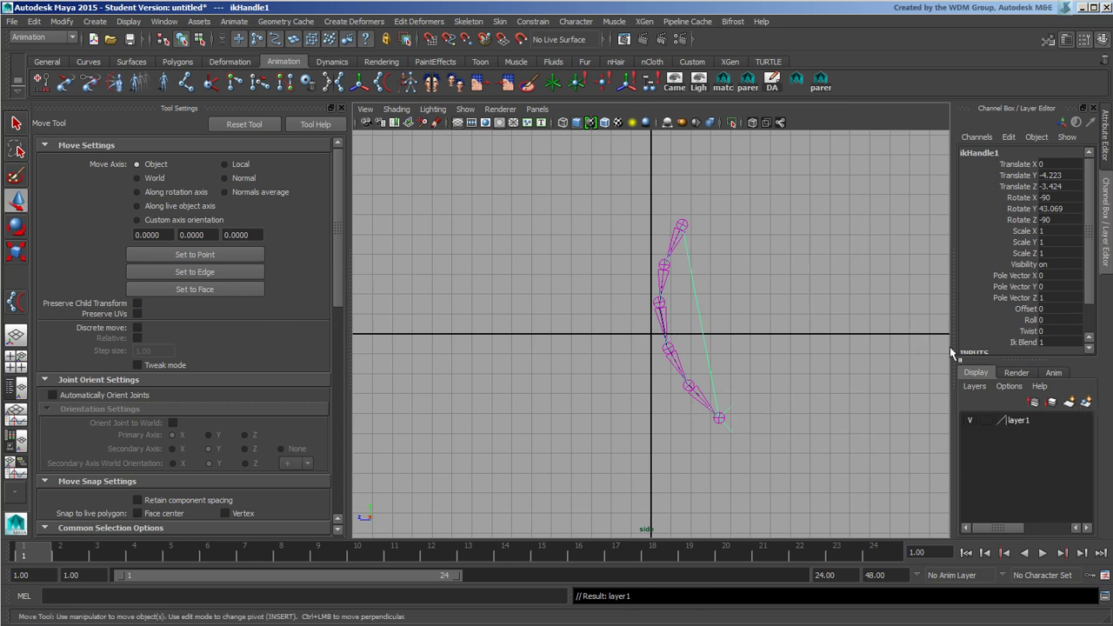
drag(1094, 300, 1093, 318)
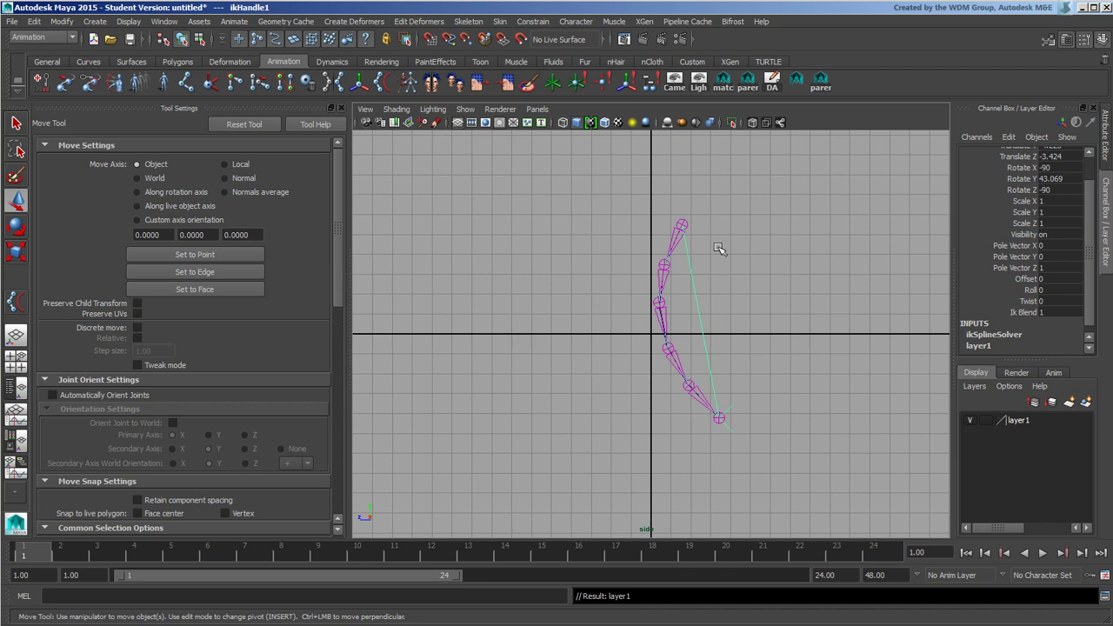
click(683, 224)
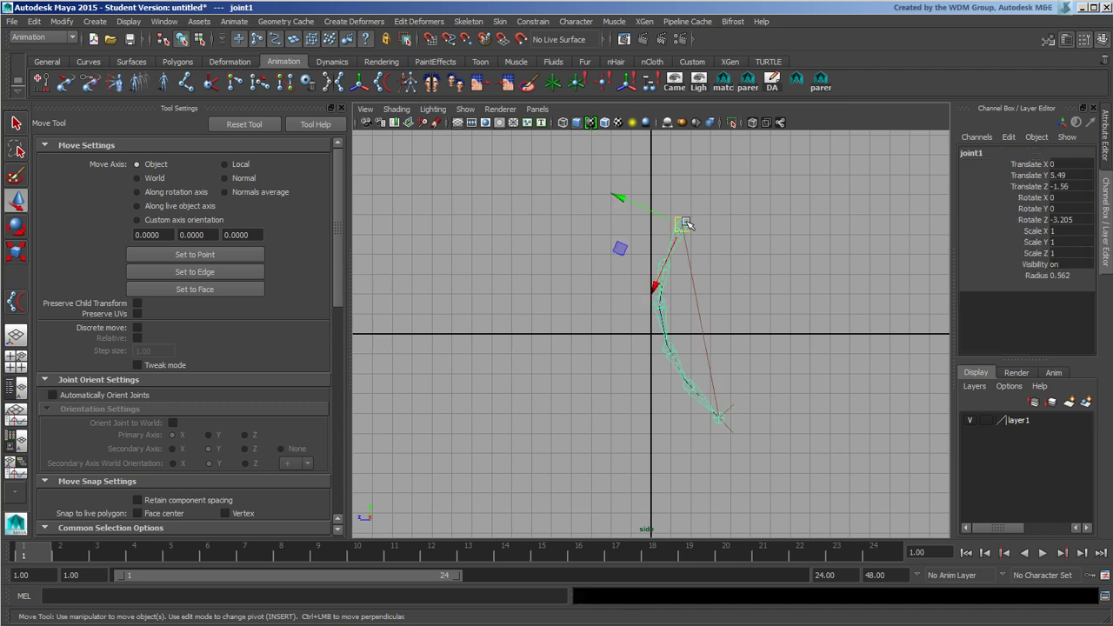
click(1029, 421)
right_click(1030, 422)
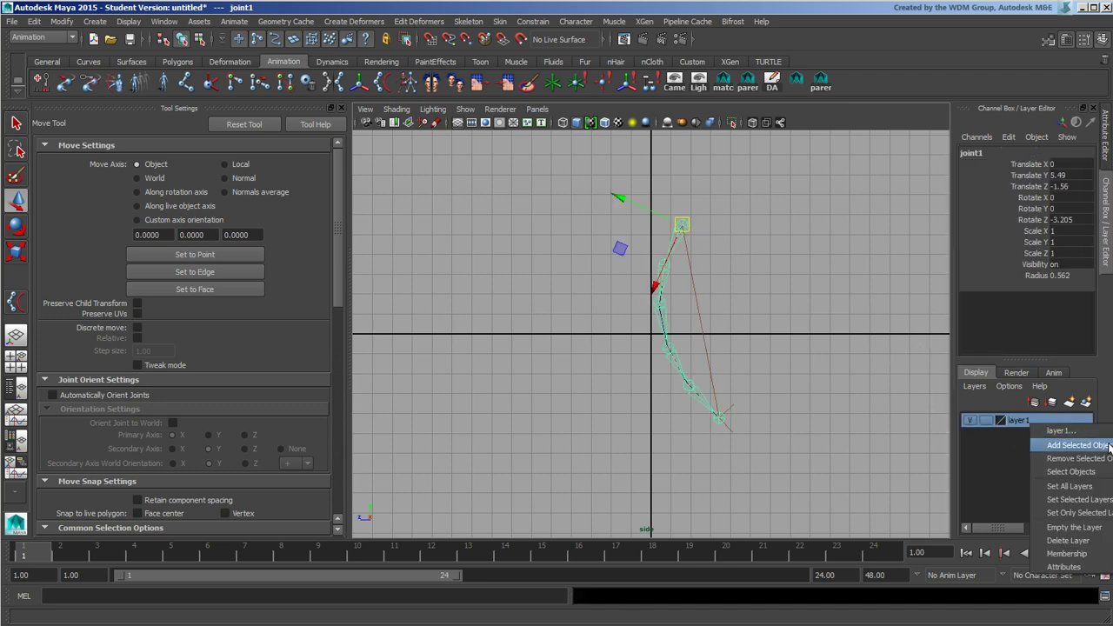
click(1076, 431)
click(969, 420)
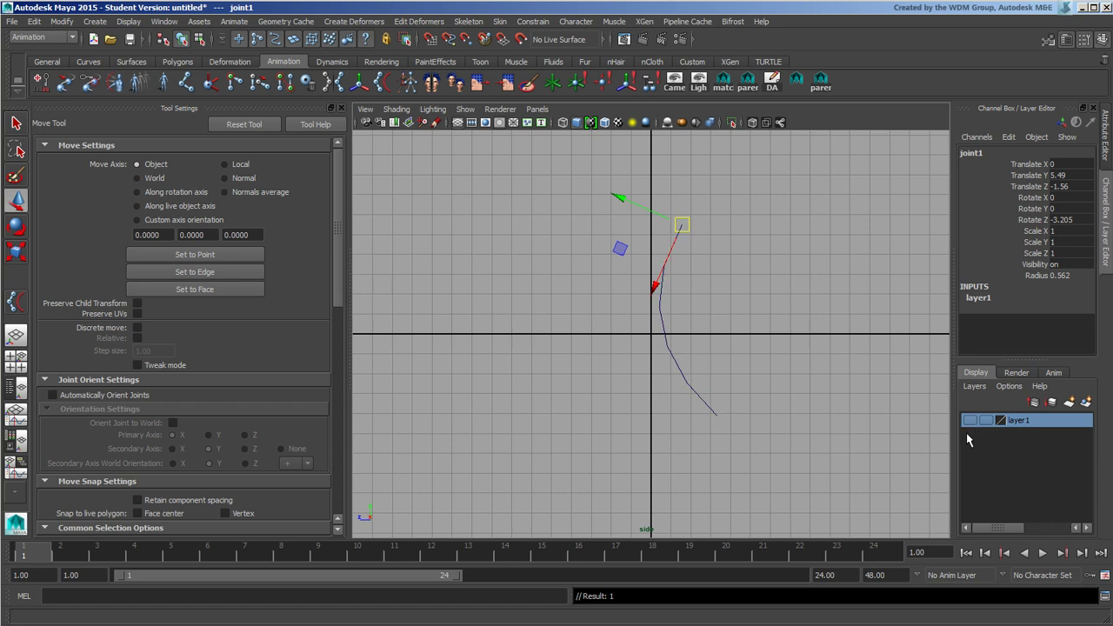
- Select an upper control vertex of the spline curve, unhide layer1, and move the CV to bend the chain
click(745, 323)
click(668, 334)
scroll(740, 365, up, 2)
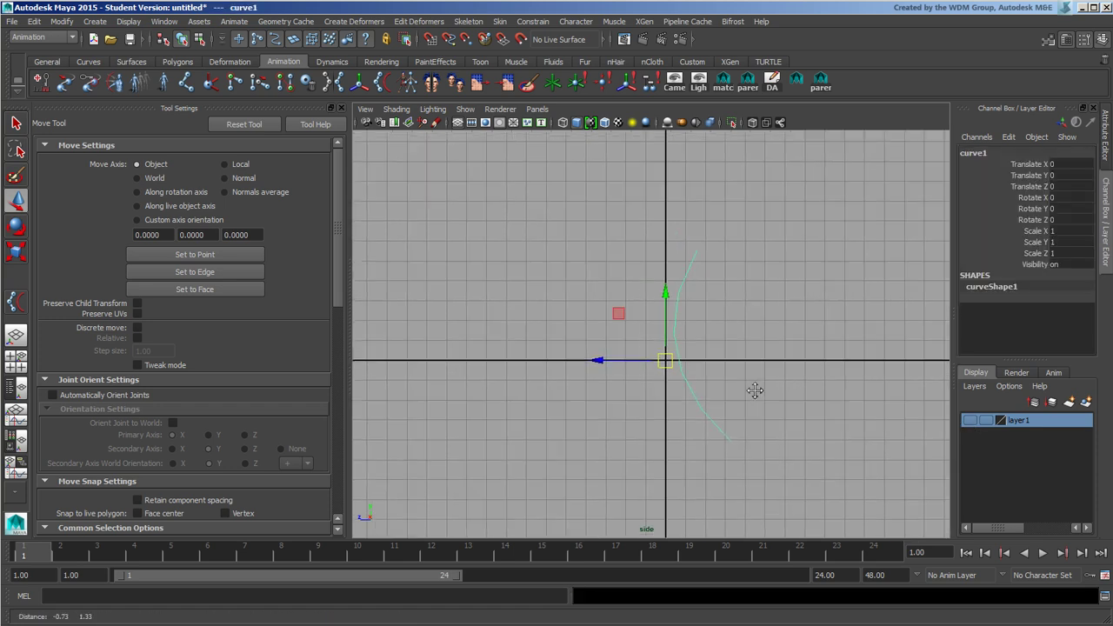
scroll(753, 390, up, 2)
scroll(740, 380, up, 2)
right_drag(679, 314, 641, 311)
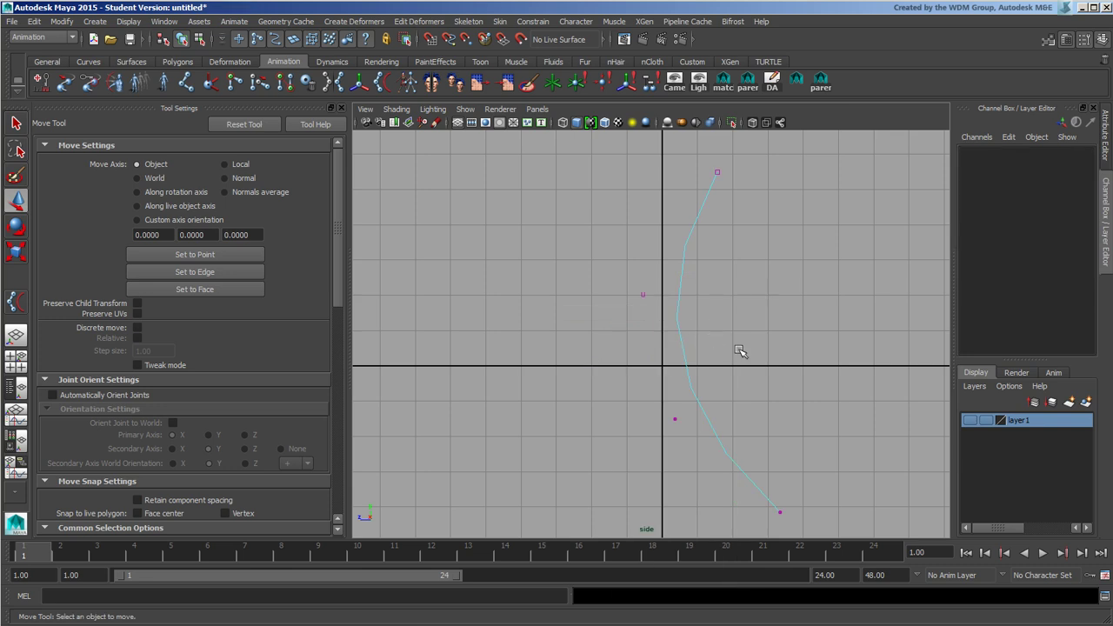
drag(621, 278, 671, 316)
drag(701, 156, 772, 244)
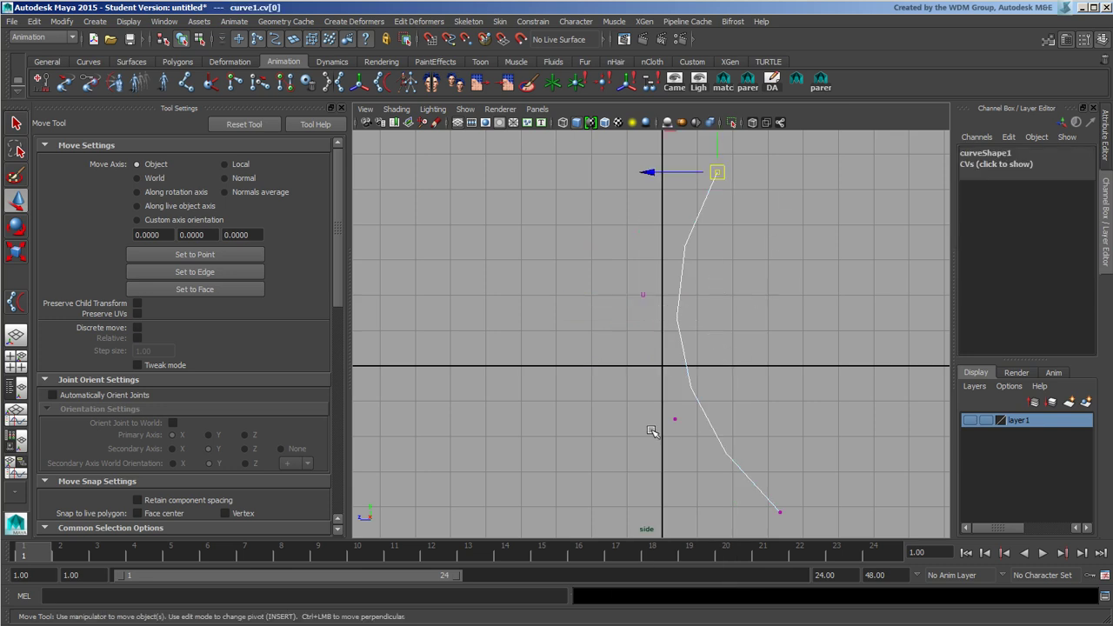
drag(645, 405, 716, 439)
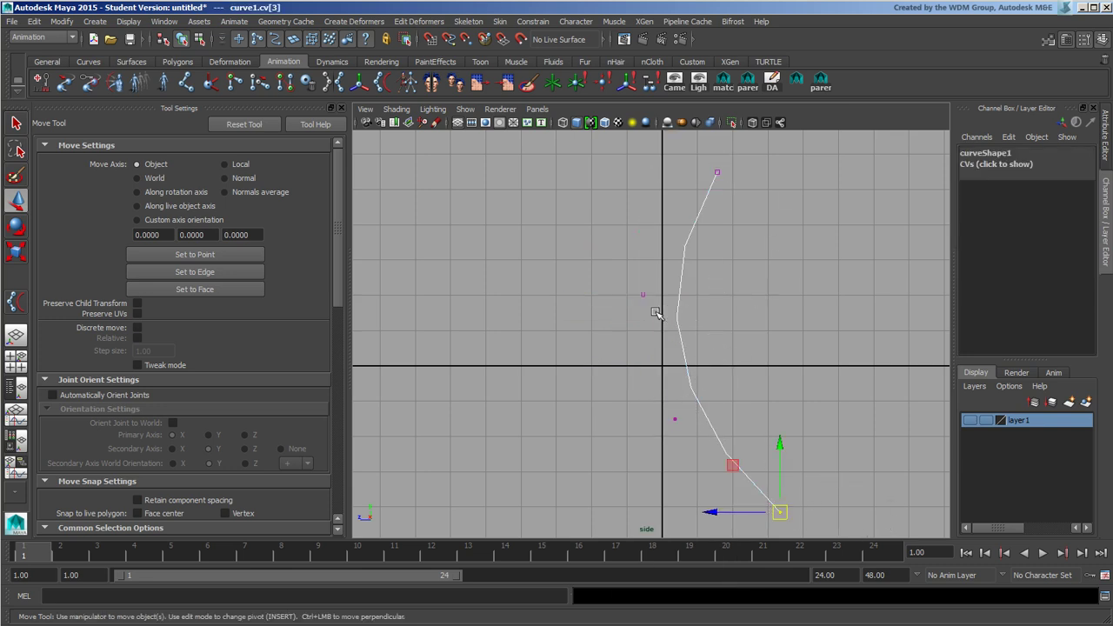
drag(627, 286, 690, 306)
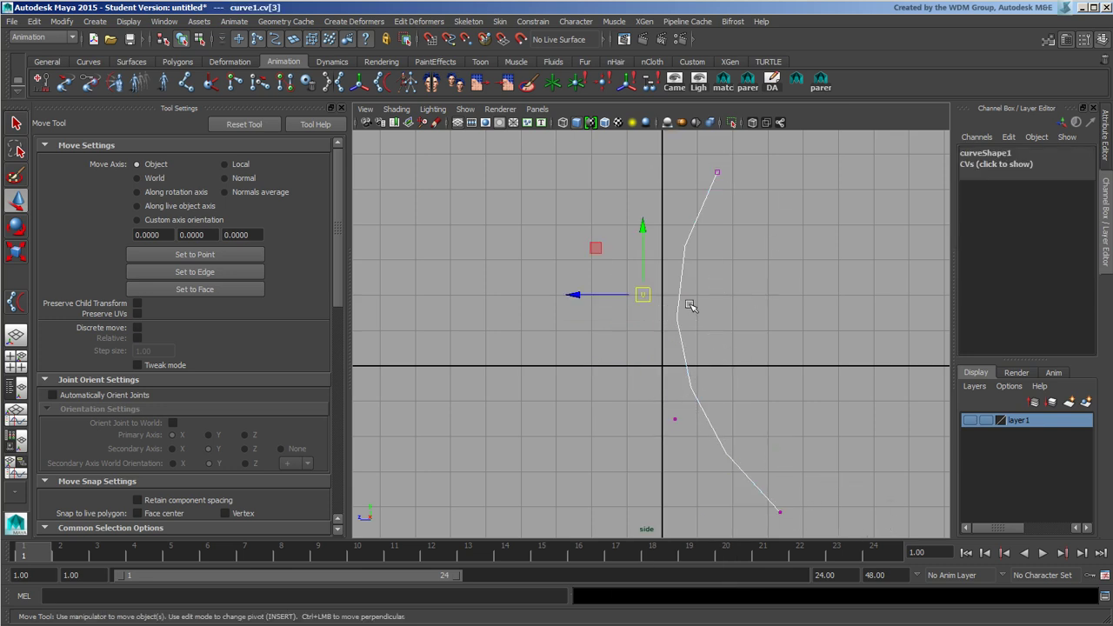
click(971, 421)
mouse_move(647, 296)
mouse_down()
mouse_move(872, 275)
mouse_move(468, 286)
mouse_move(815, 266)
mouse_move(905, 249)
mouse_move(609, 273)
mouse_move(621, 275)
mouse_up()
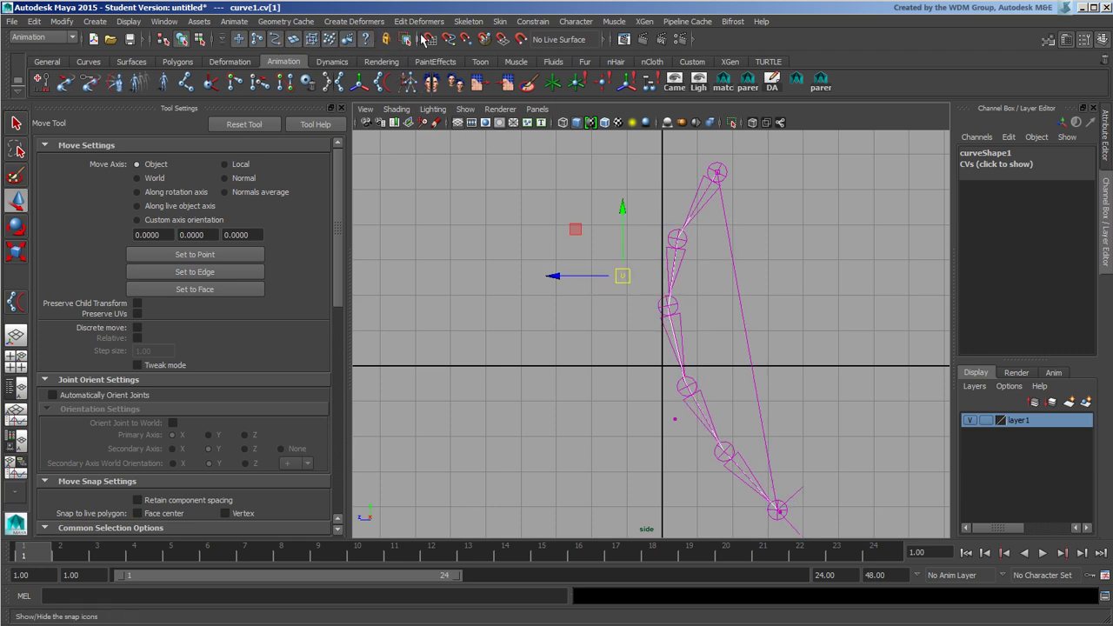
- Create cluster1 on the selected CV and drag its handle up and right to bend the chain
click(366, 21)
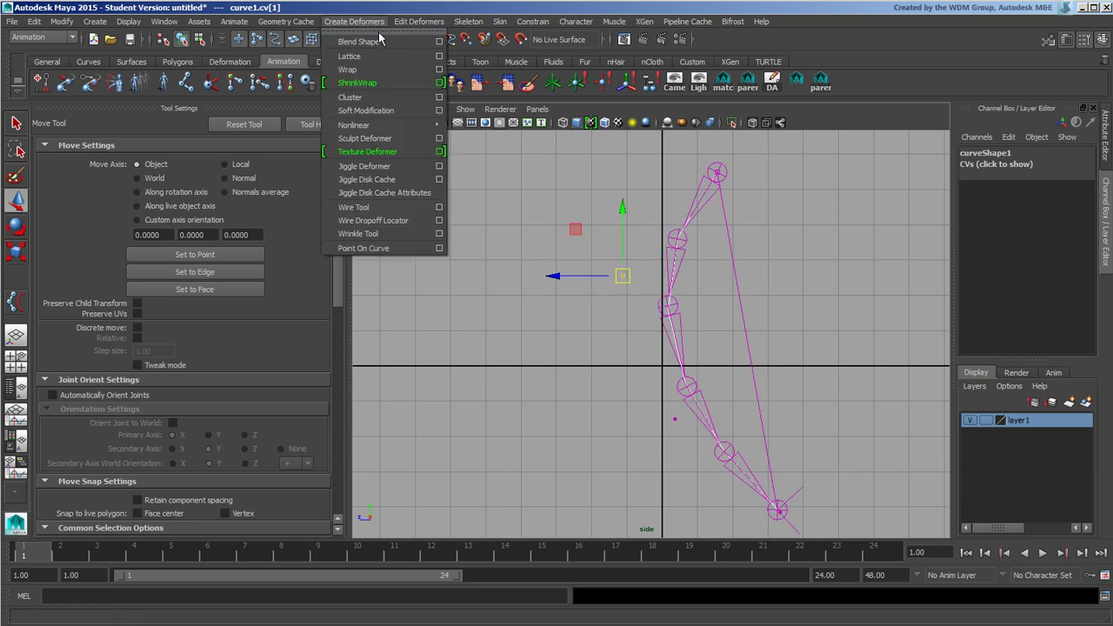
click(406, 100)
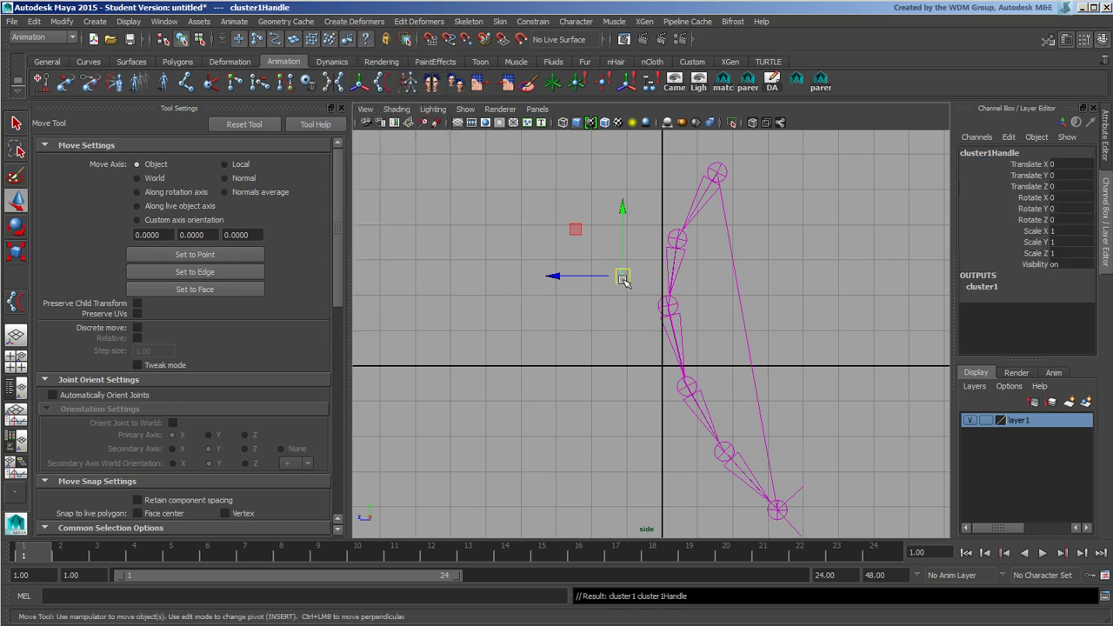
mouse_move(623, 277)
mouse_down()
mouse_move(532, 287)
mouse_move(634, 275)
mouse_up()
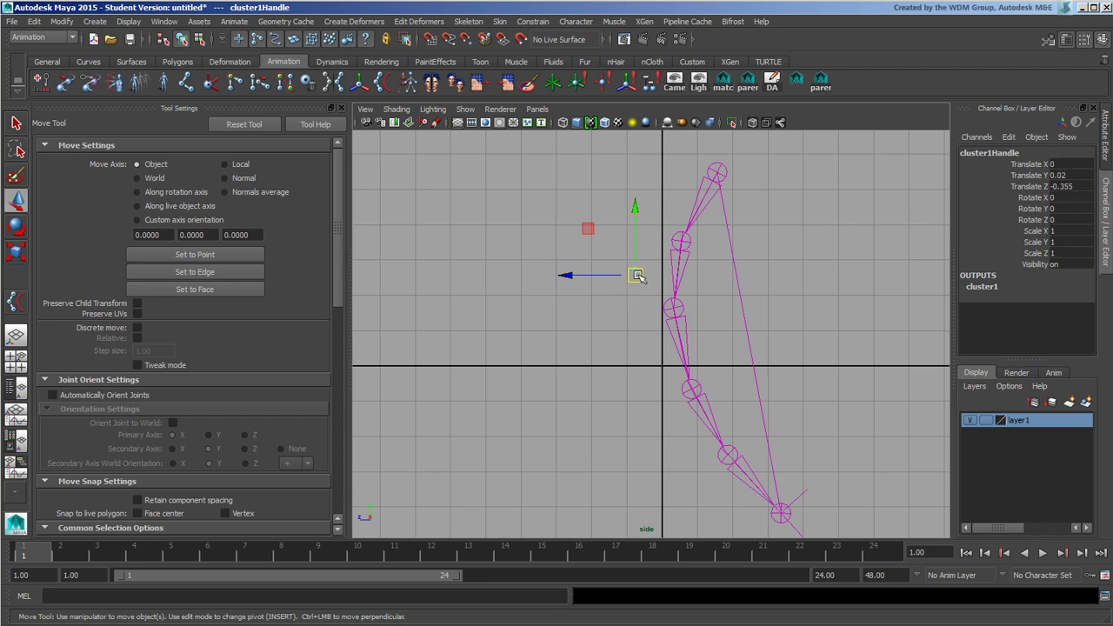
drag(637, 276, 625, 253)
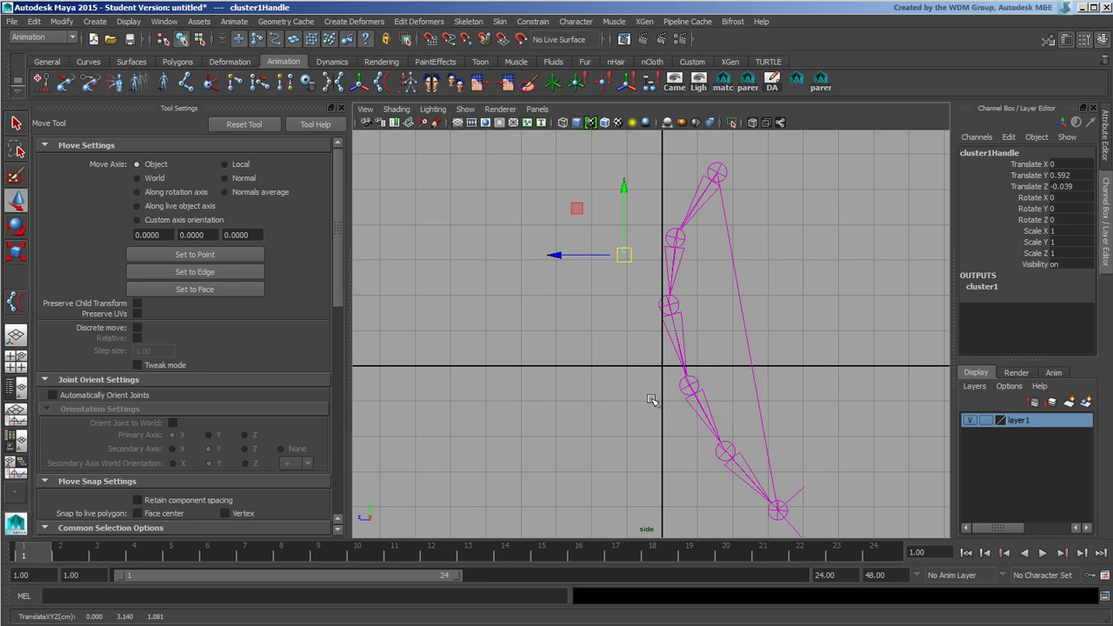
mouse_move(624, 255)
mouse_down()
mouse_move(702, 232)
mouse_move(666, 254)
mouse_up()
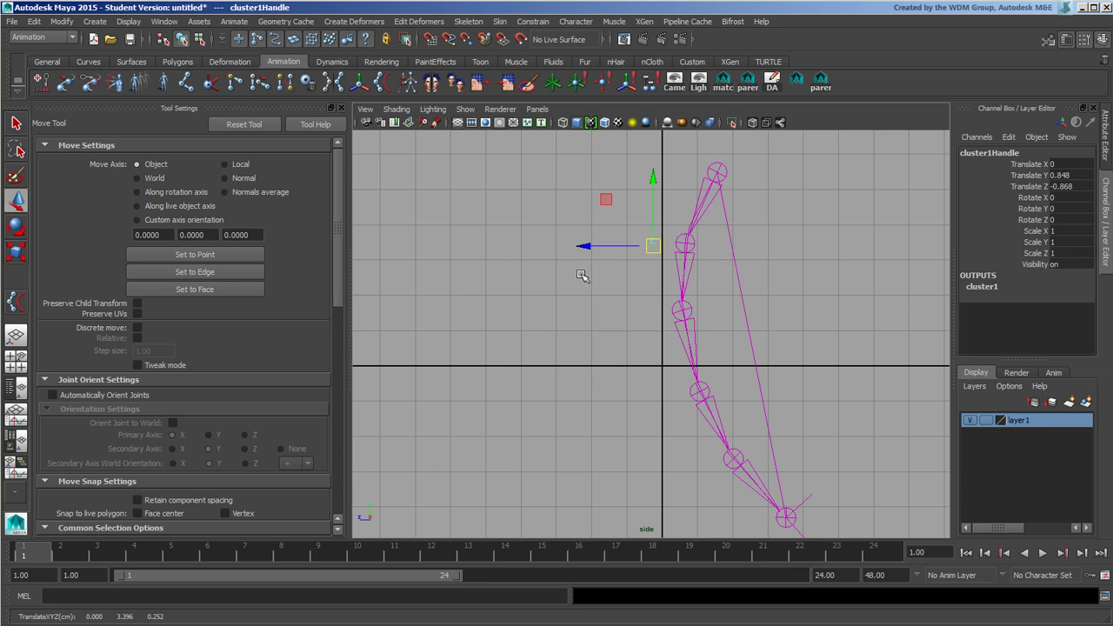
- Box-select the spline IK rig with its cluster and delete it
click(716, 172)
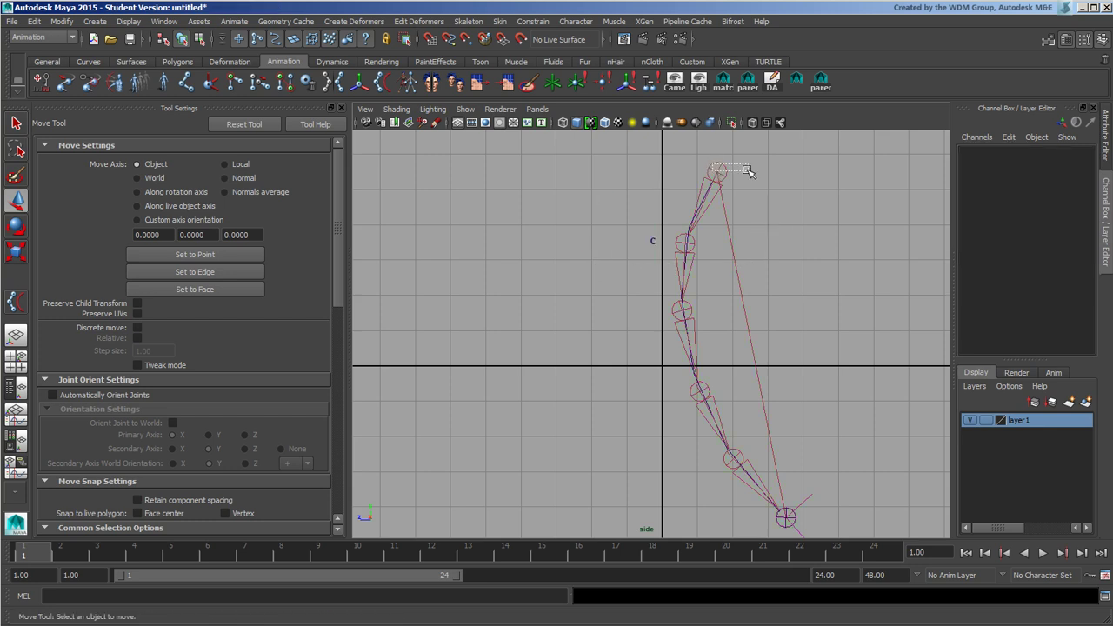
click(807, 216)
drag(677, 185, 800, 214)
key(Delete)
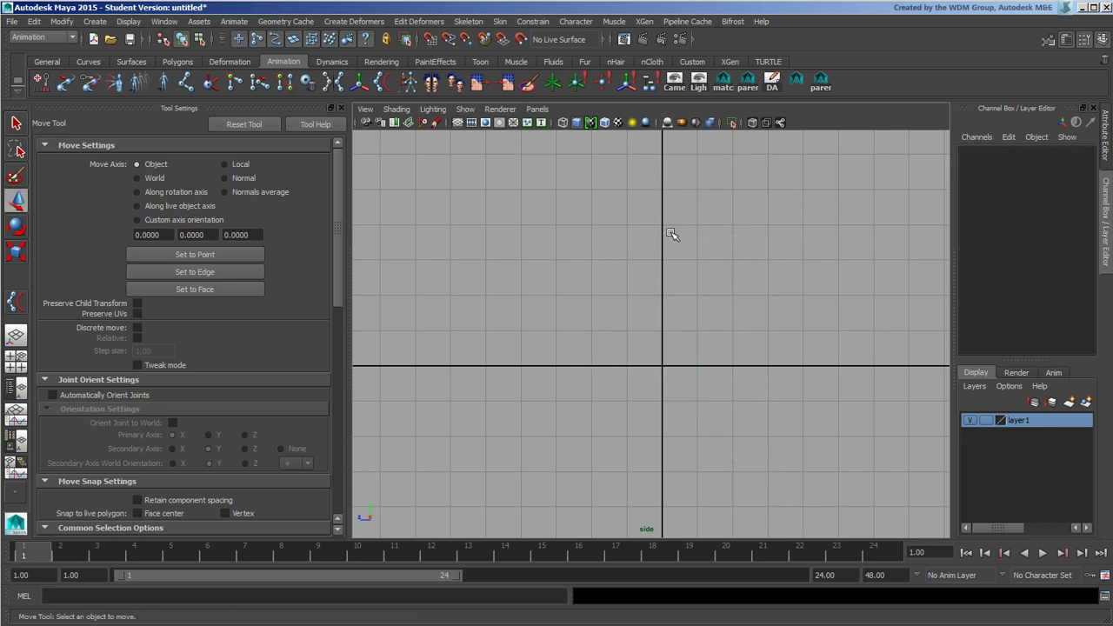
- Draw a seven-joint zigzag chain down the side view, alternating left and right
click(187, 84)
click(662, 175)
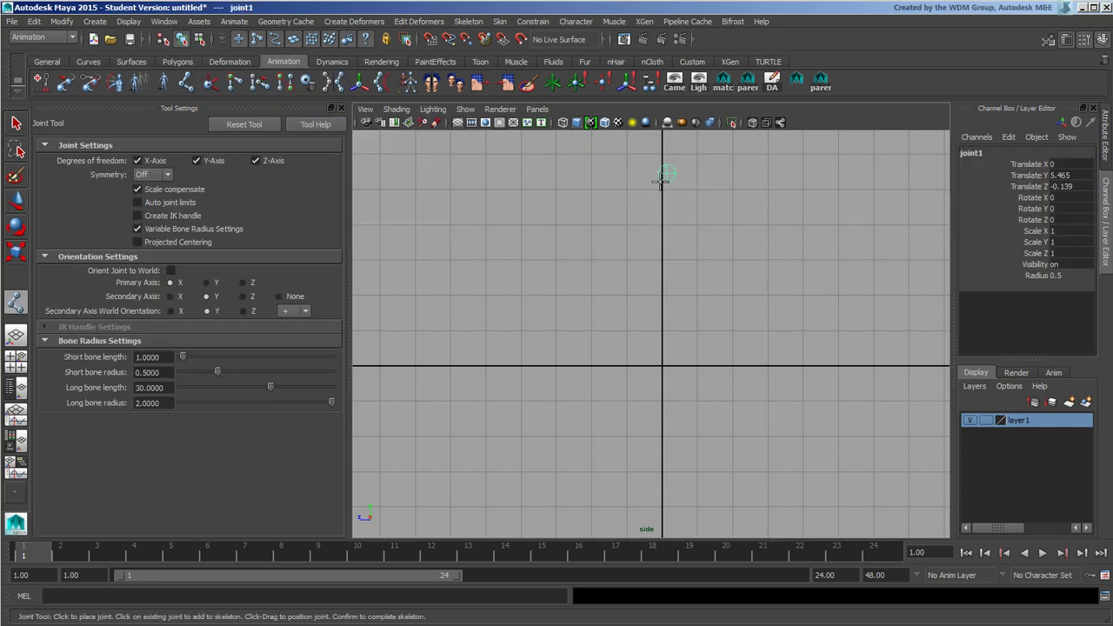
click(569, 236)
click(681, 265)
click(581, 343)
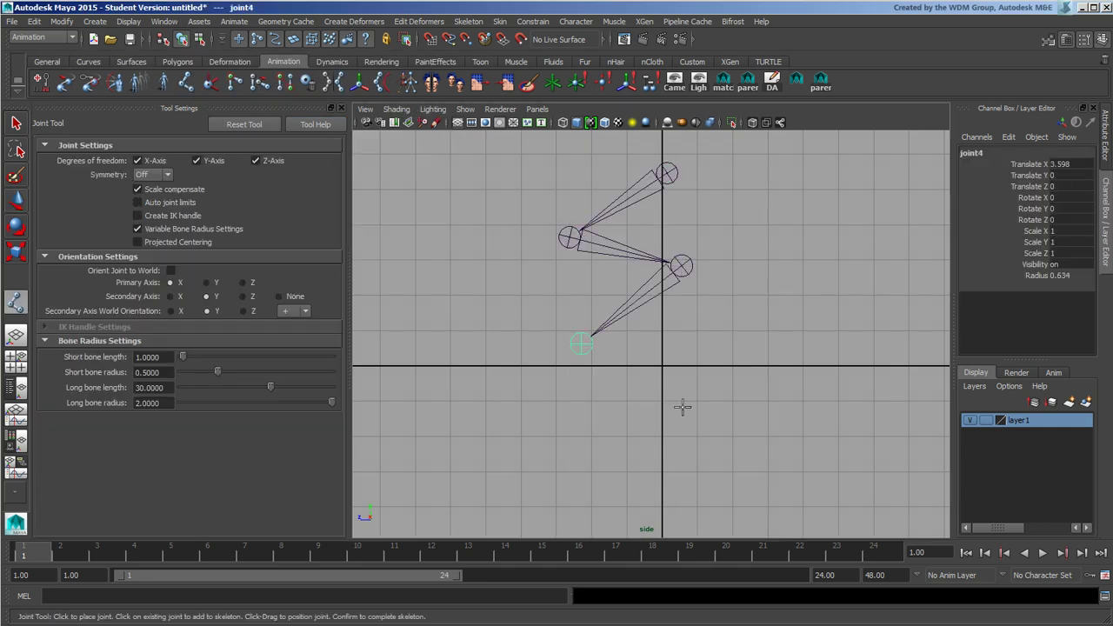
click(684, 399)
click(574, 450)
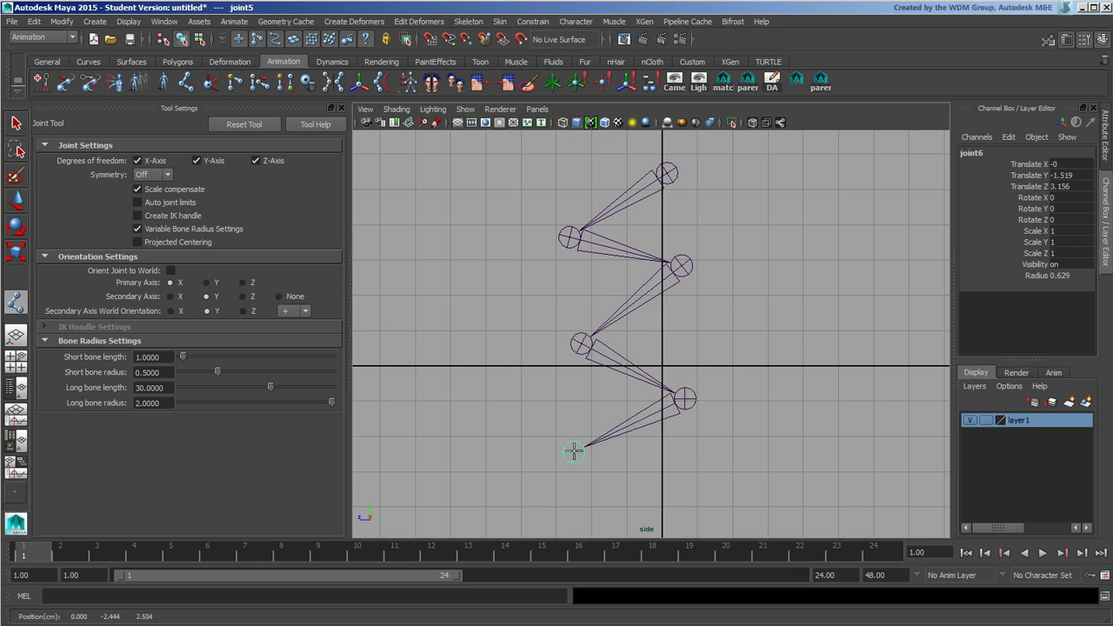
click(693, 490)
click(16, 200)
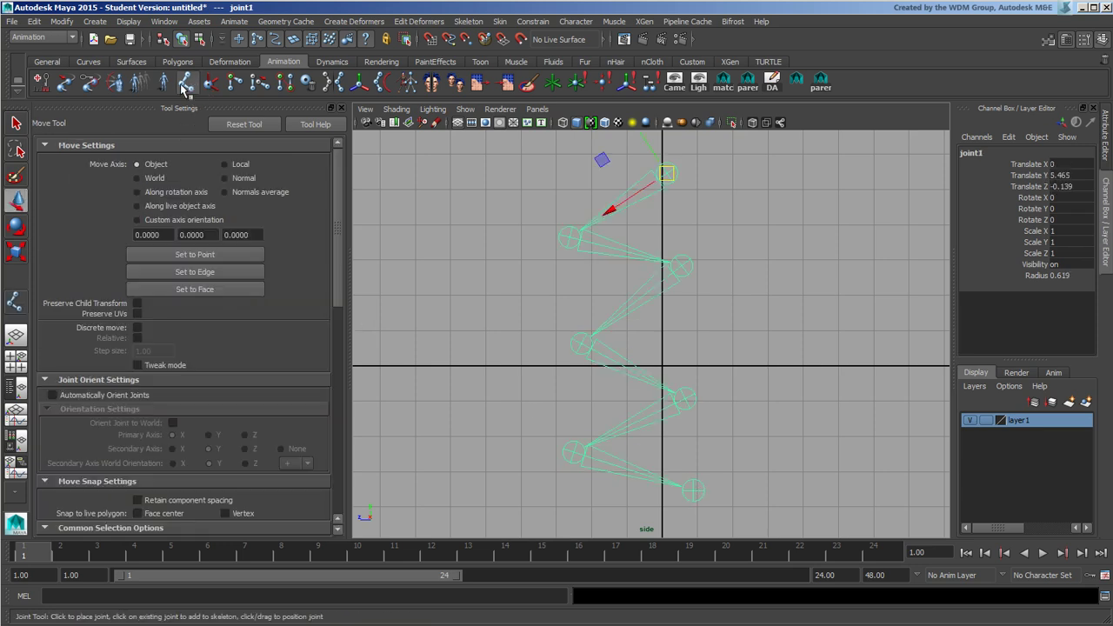
click(209, 83)
- Create a Rotate-Plane Solver IK handle from the top joint to the bottom joint
click(212, 82)
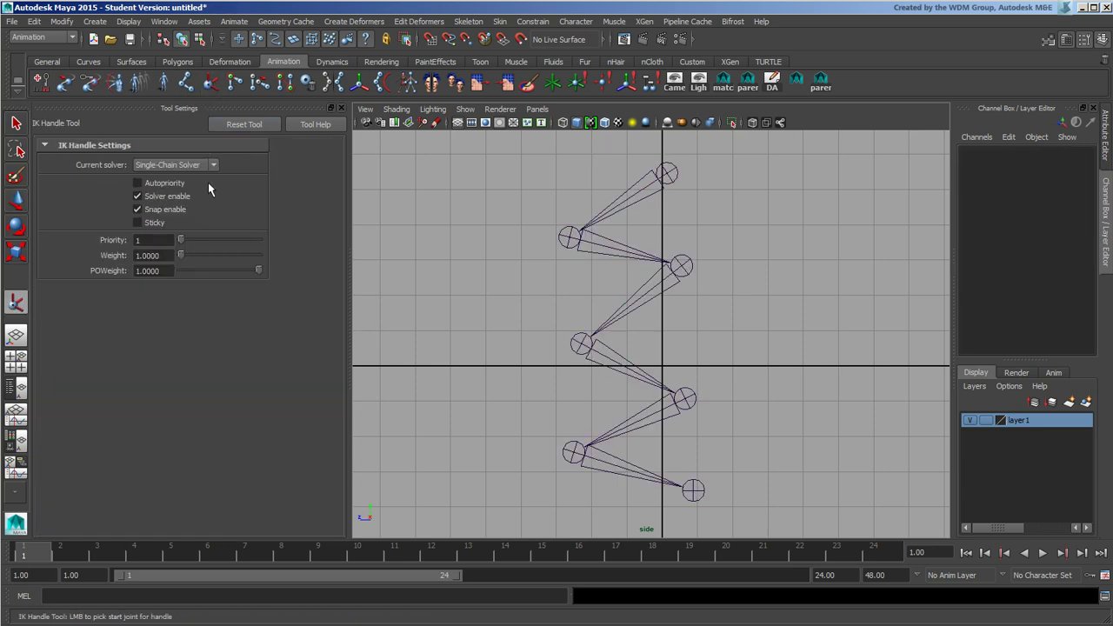
click(198, 165)
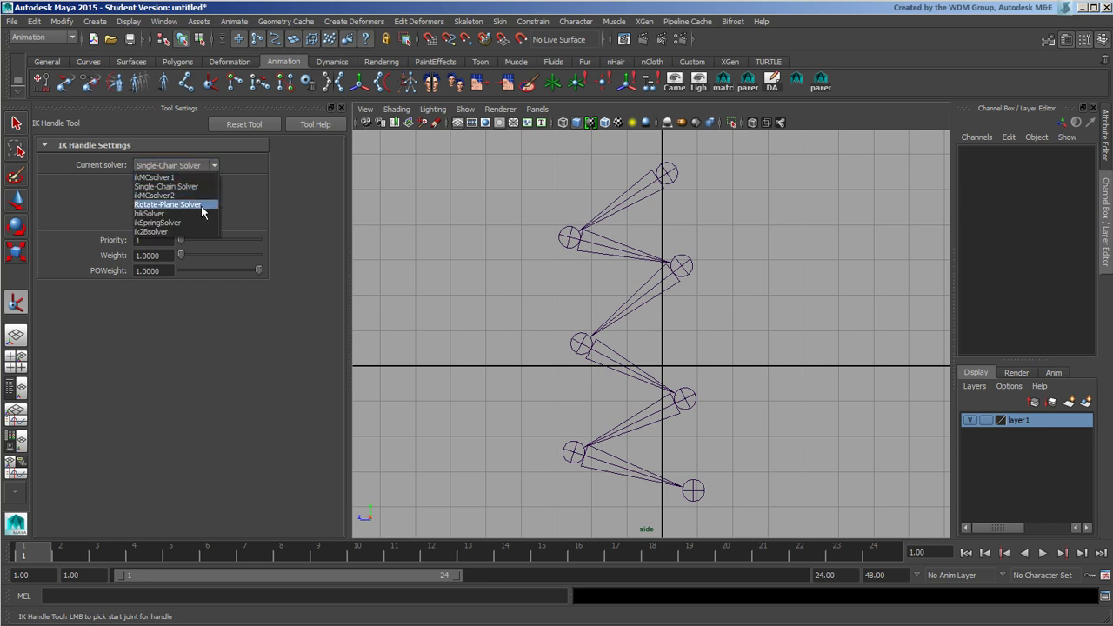
click(201, 205)
click(666, 178)
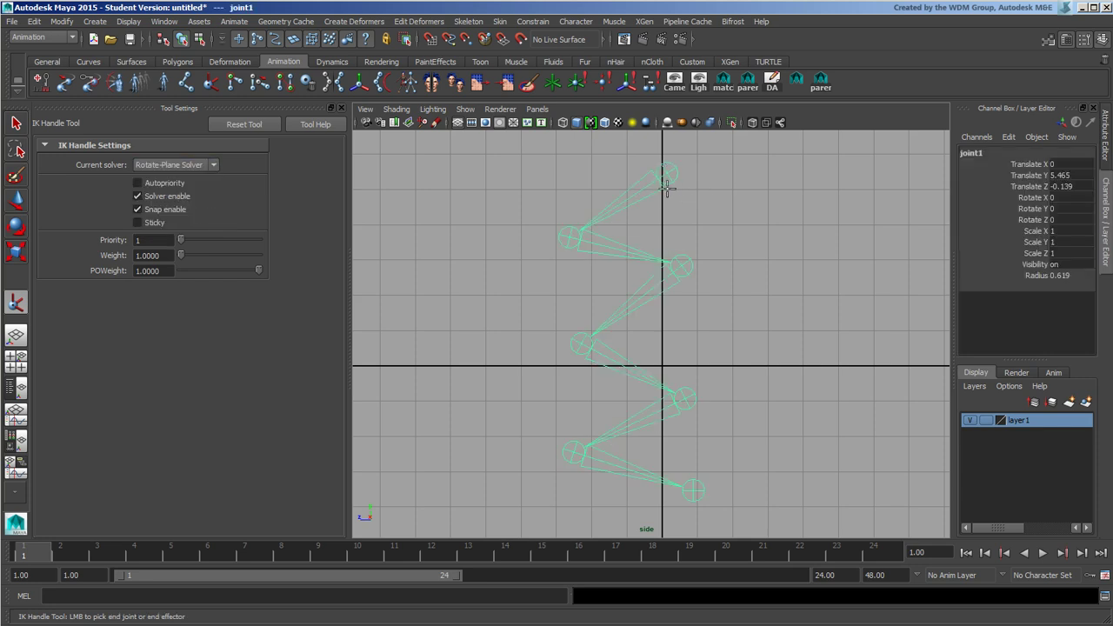
click(695, 490)
- Drag the new IK handle to test-bend the chain, then clear the selection
key(w)
mouse_move(695, 490)
mouse_down()
mouse_move(649, 216)
mouse_move(666, 218)
mouse_move(698, 509)
mouse_move(670, 260)
mouse_move(676, 194)
mouse_move(705, 293)
mouse_move(668, 483)
mouse_move(670, 368)
mouse_move(693, 490)
mouse_up()
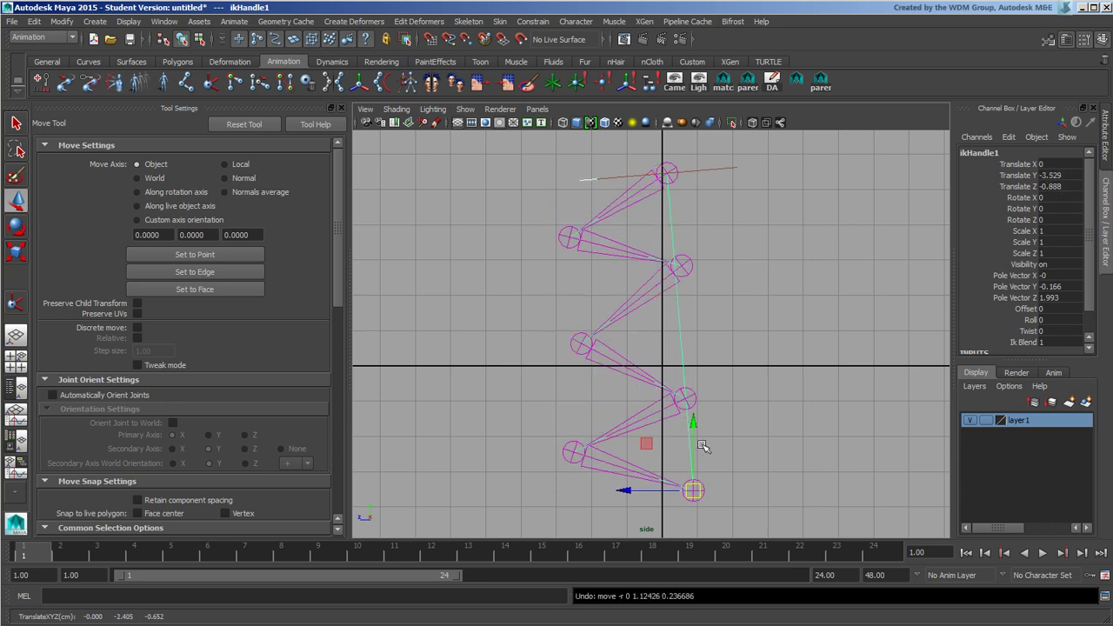
click(721, 399)
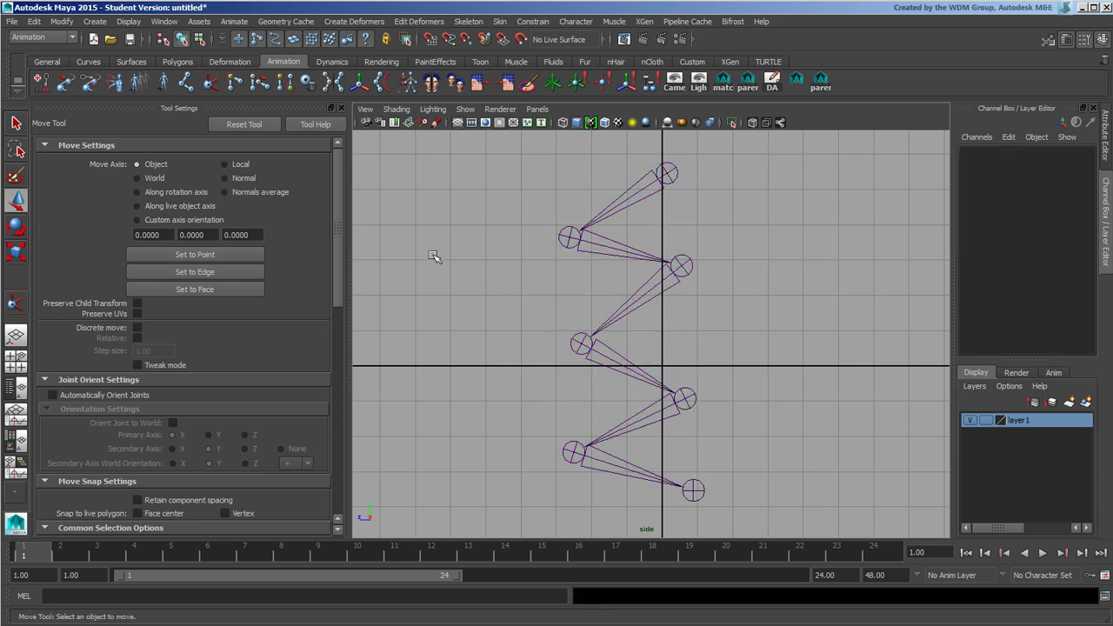
- Create an ikSpringSolver handle between the bottom and top joints and drag it to fold the chain
click(15, 304)
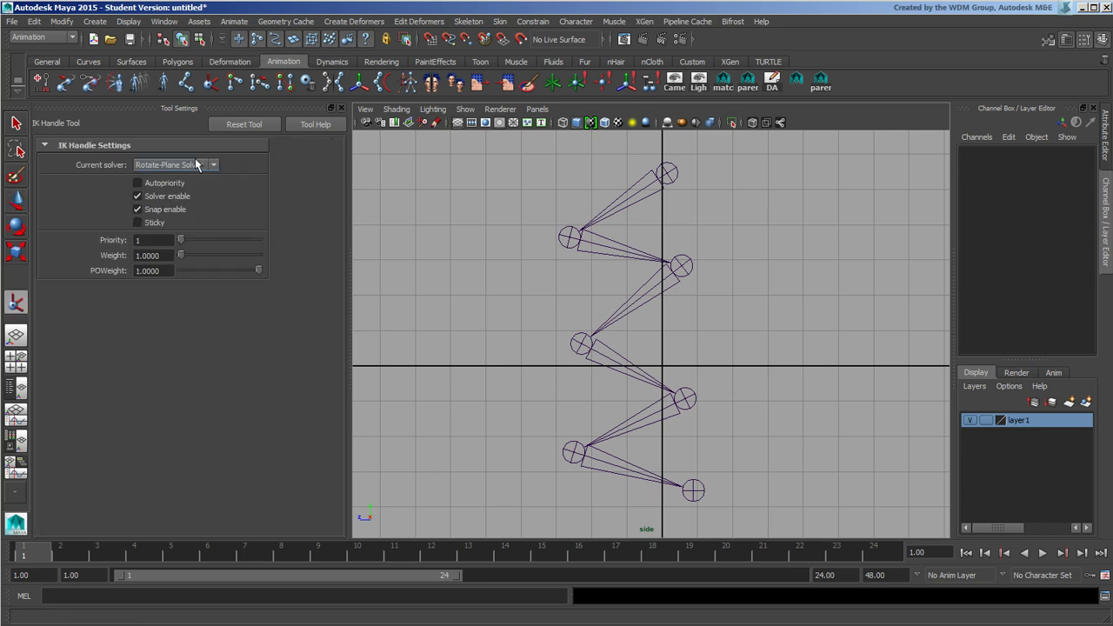
click(195, 164)
click(189, 224)
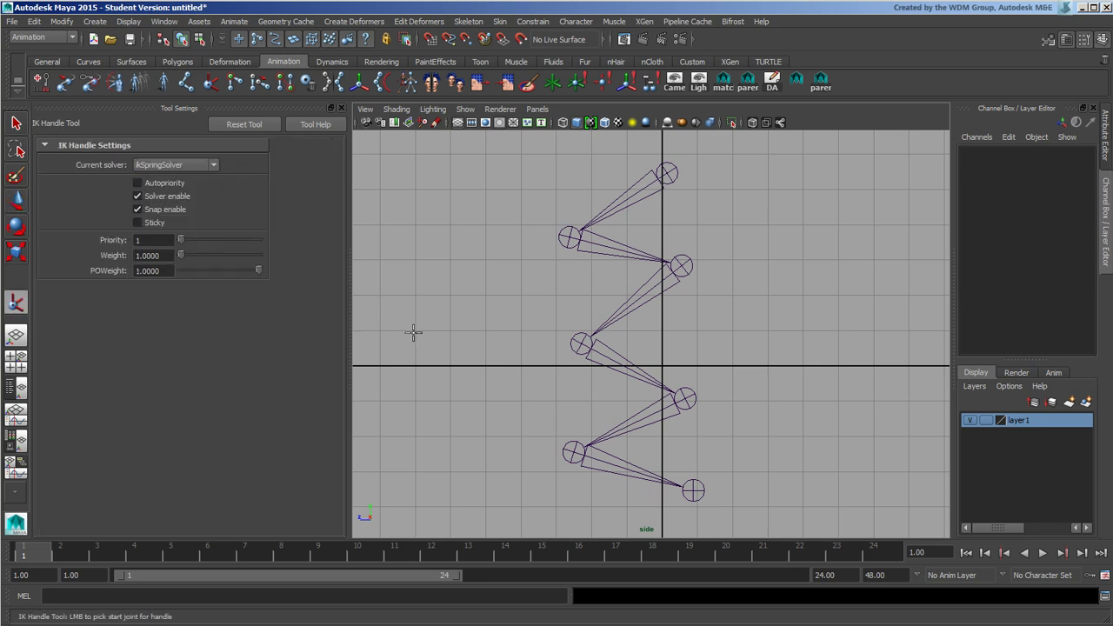
click(695, 489)
click(663, 173)
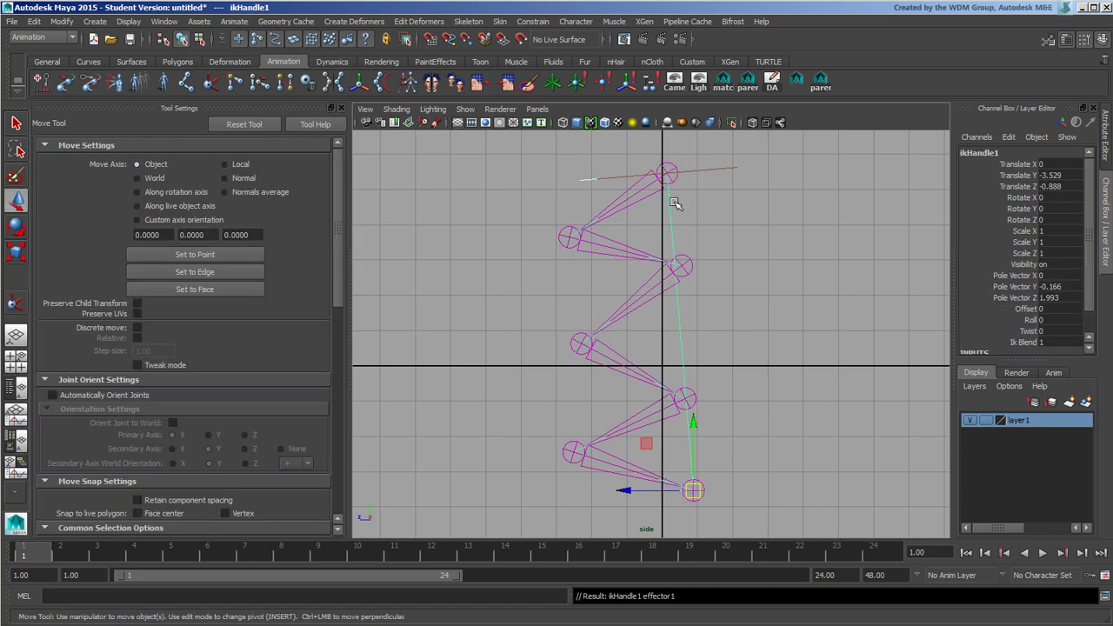
mouse_move(694, 490)
mouse_down()
mouse_move(658, 281)
mouse_move(698, 217)
mouse_move(691, 442)
mouse_move(666, 438)
mouse_move(651, 241)
mouse_move(661, 481)
mouse_up()
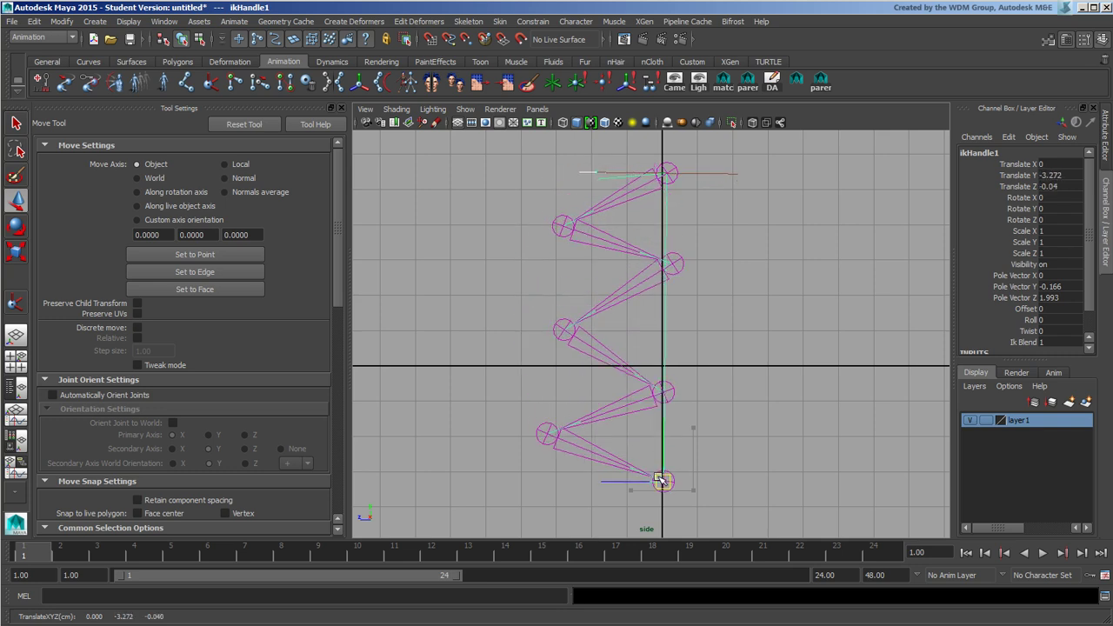